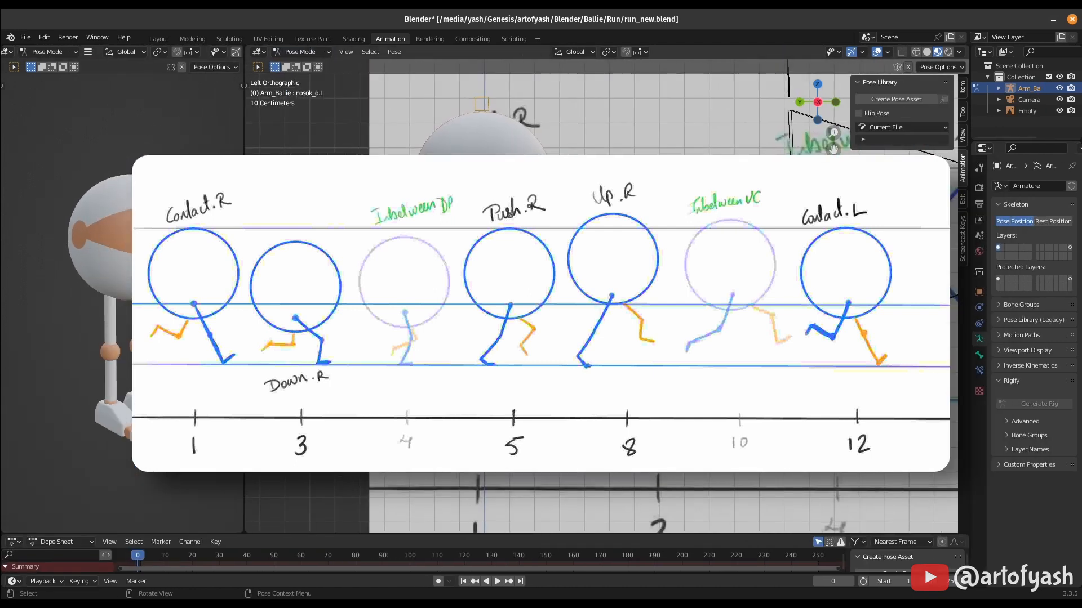
# Save the default stance as the pose asset Default_Ballie, and move and rotate both feet to match the Contact.R drawing
pyautogui.click(896, 98)
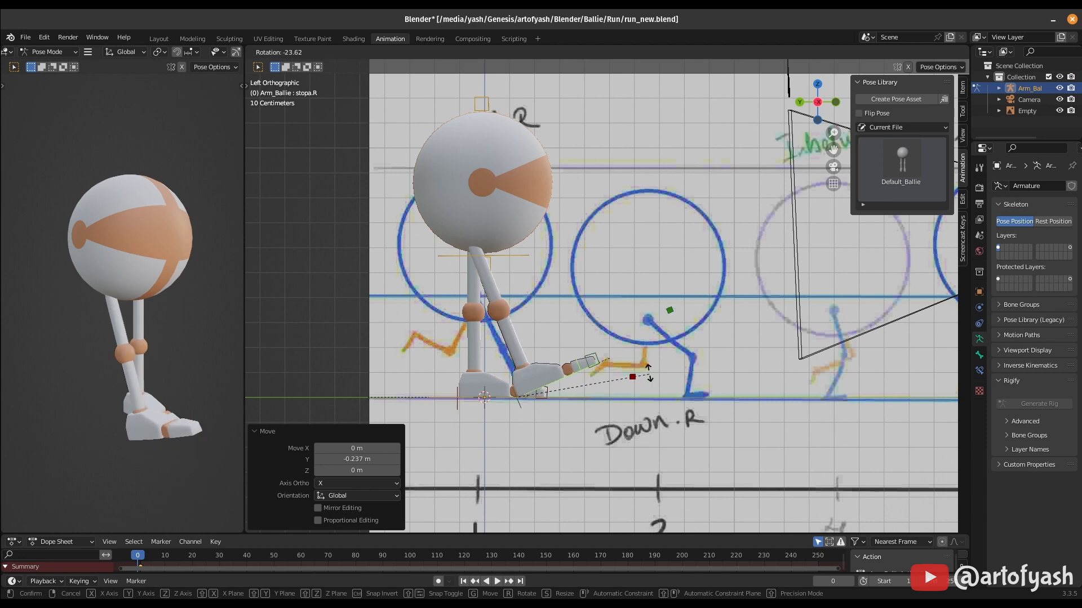
pyautogui.scroll(3, 485, 394)
pyautogui.press('g')
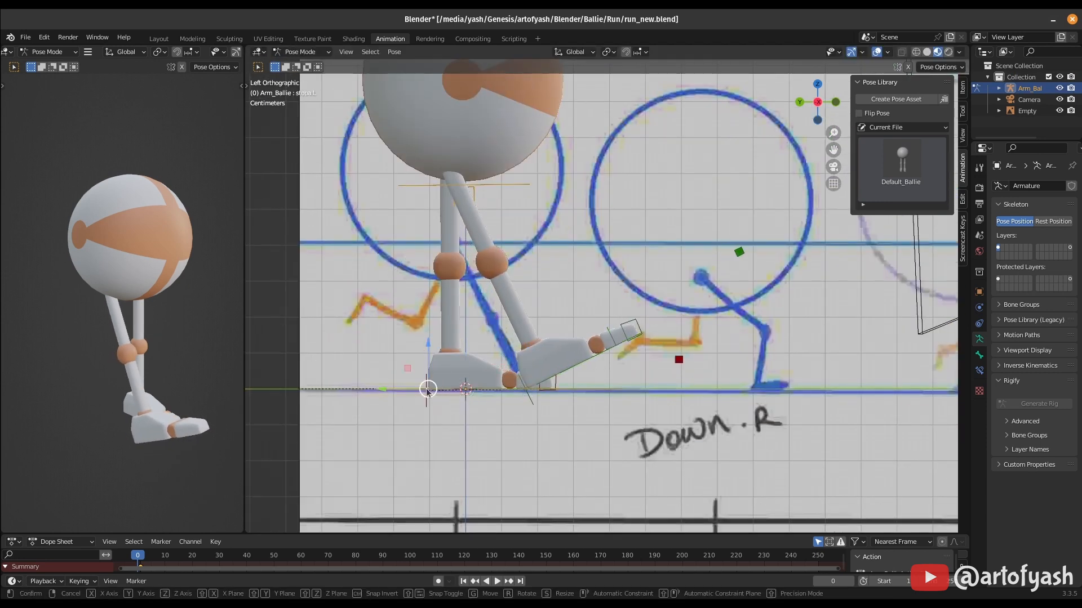
pyautogui.click(436, 305)
pyautogui.scroll(-2, 436, 304)
pyautogui.press('r')
pyautogui.click(532, 312)
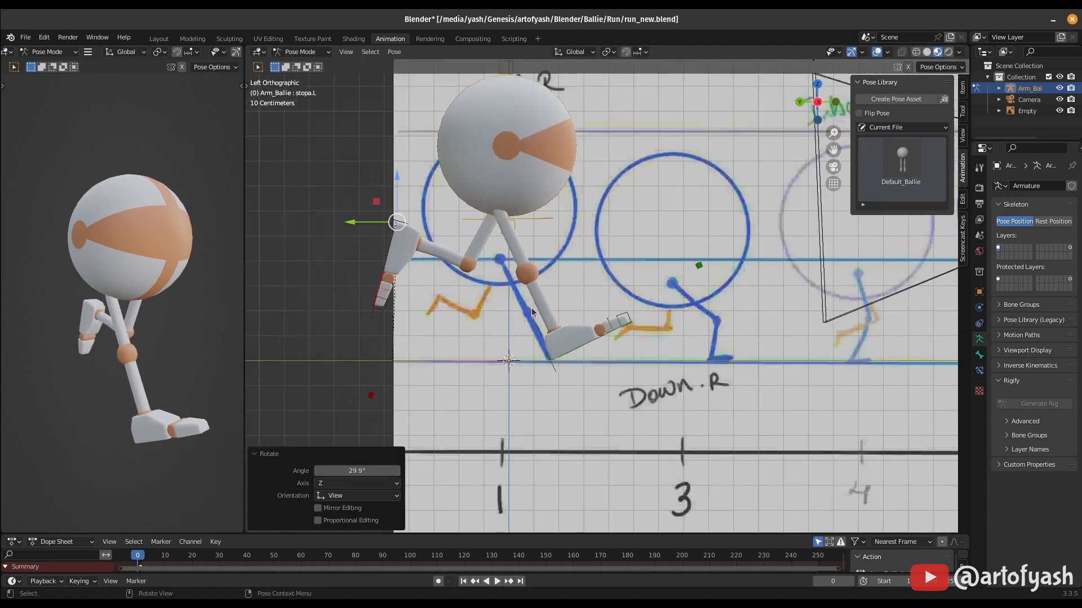
pyautogui.press('r')
# Switch the side view to solid shading and give the character's strip and joint materials an orange viewport display colour
pyautogui.click(927, 52)
pyautogui.click(307, 52)
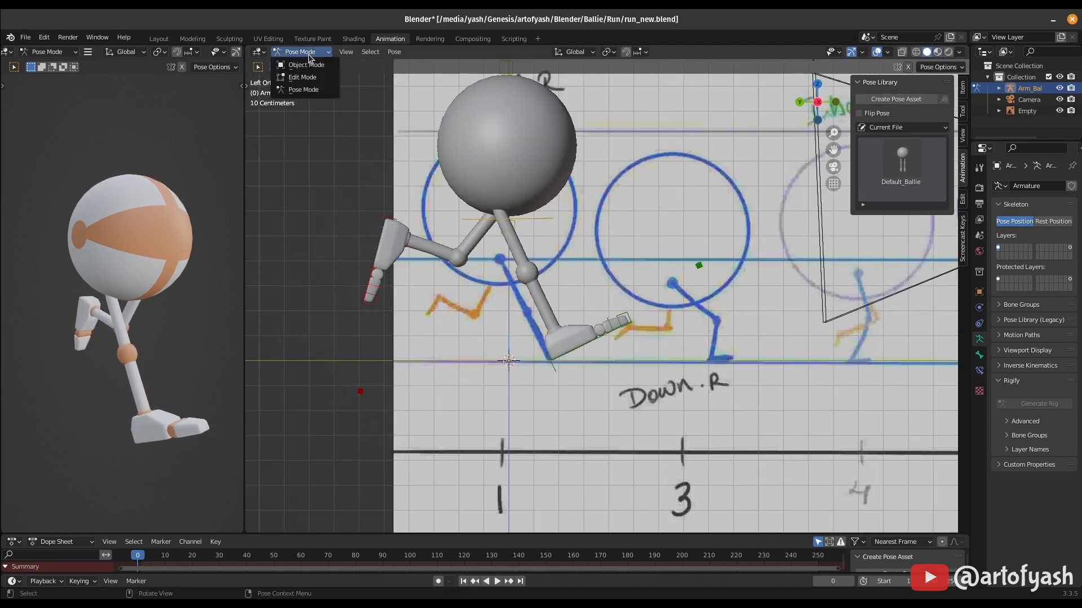
pyautogui.click(309, 64)
pyautogui.click(507, 149)
pyautogui.click(979, 387)
pyautogui.scroll(-3, 1025, 371)
pyautogui.moveTo(970, 389)
pyautogui.mouseDown()
pyautogui.moveTo(774, 389)
pyautogui.moveTo(970, 378)
pyautogui.mouseUp()
pyautogui.click(818, 400)
pyautogui.click(834, 567)
pyautogui.click(990, 535)
pyautogui.click(983, 449)
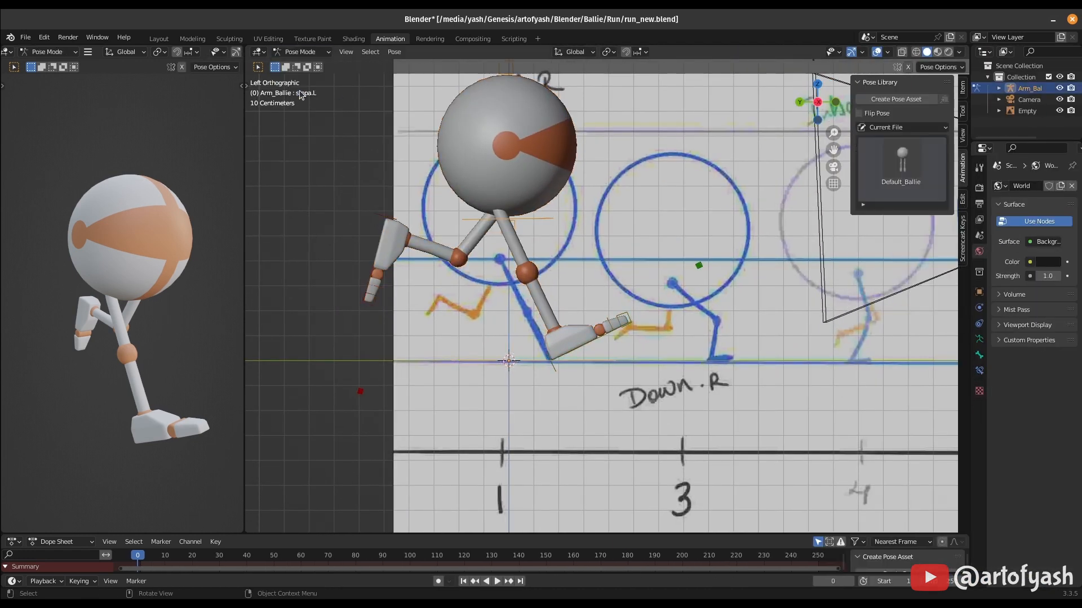
# Save the pose as the asset Contact.R and shift the reference image to bring the Down.R drawing behind the character
pyautogui.click(895, 99)
pyautogui.doubleClick(359, 508)
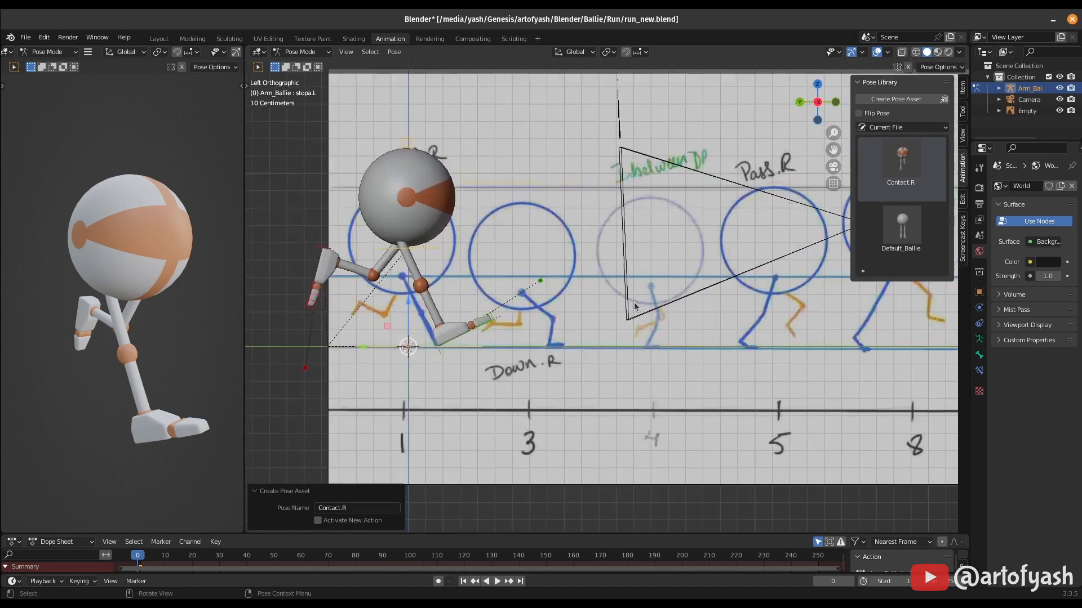
pyautogui.scroll(2, 497, 320)
pyautogui.click(497, 320)
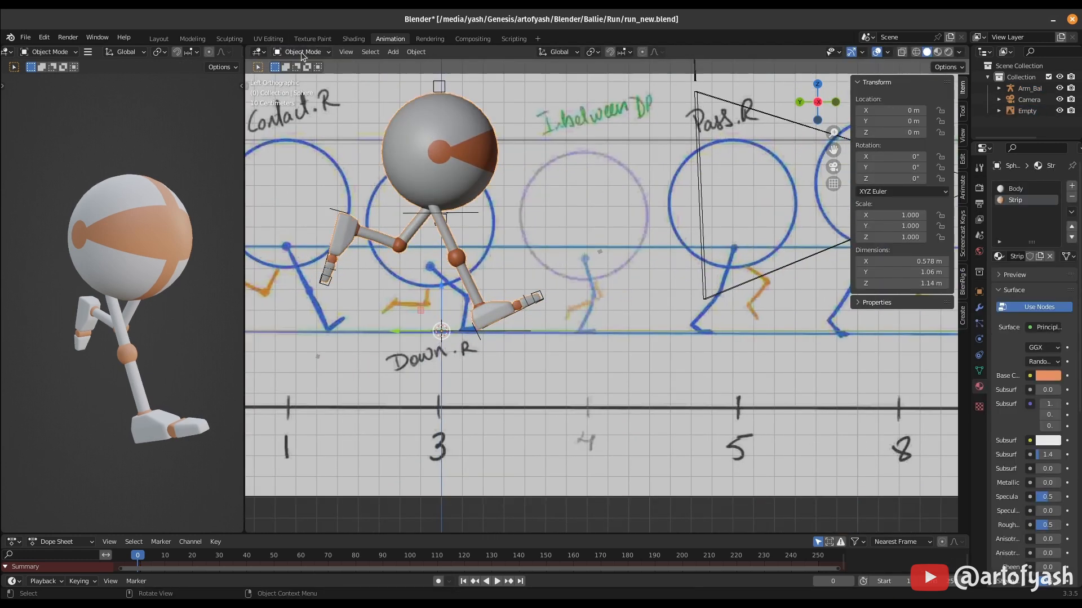
# In Pose Mode, lower the body and plant the right foot flat with its rotation reset, matching the Down.R drawing
pyautogui.click(300, 51)
pyautogui.click(316, 90)
pyautogui.scroll(1, 409, 158)
pyautogui.moveTo(409, 158); pyautogui.dragTo(409, 182)
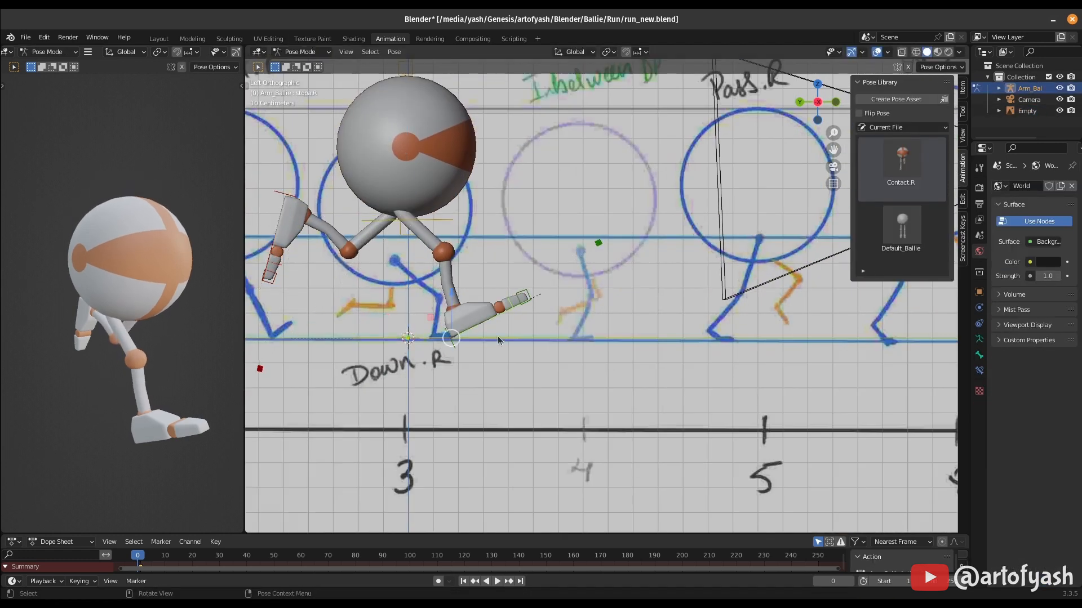
pyautogui.click(493, 332)
pyautogui.press('r')
pyautogui.click(552, 383)
pyautogui.click(963, 87)
pyautogui.press('BackSpace')
pyautogui.moveTo(418, 338); pyautogui.dragTo(388, 326)
# Move the raised left foot forward and down to match the trailing leg in the Down.R drawing
pyautogui.click(289, 196)
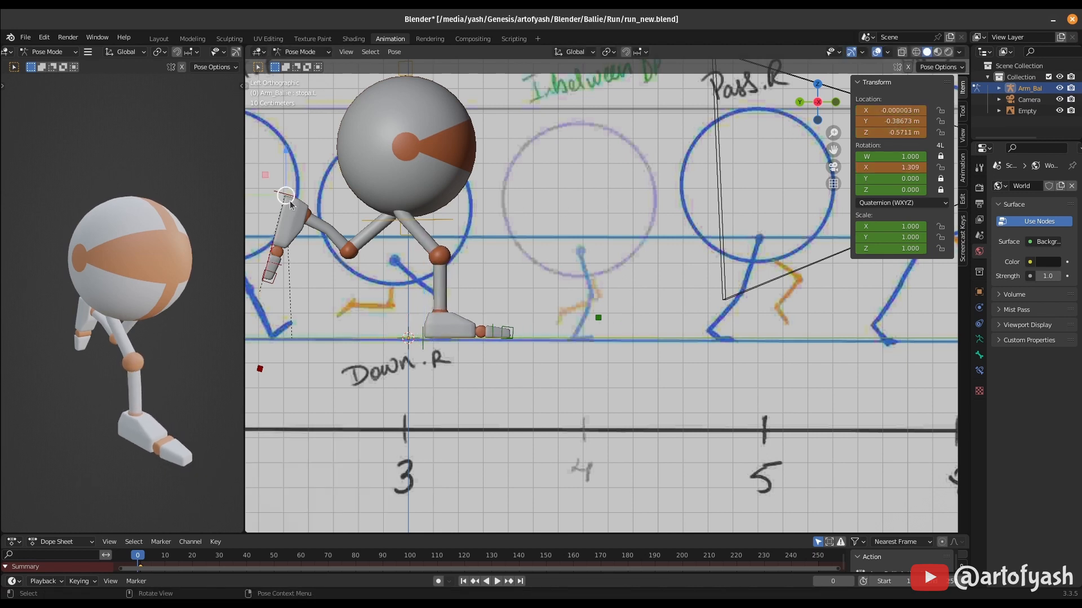
pyautogui.press('g')
pyautogui.click(328, 242)
# Select all bones and save the pose as the asset Down.R
pyautogui.scroll(-1, 578, 261)
pyautogui.press('a')
pyautogui.click(962, 168)
pyautogui.click(907, 100)
pyautogui.click(354, 508)
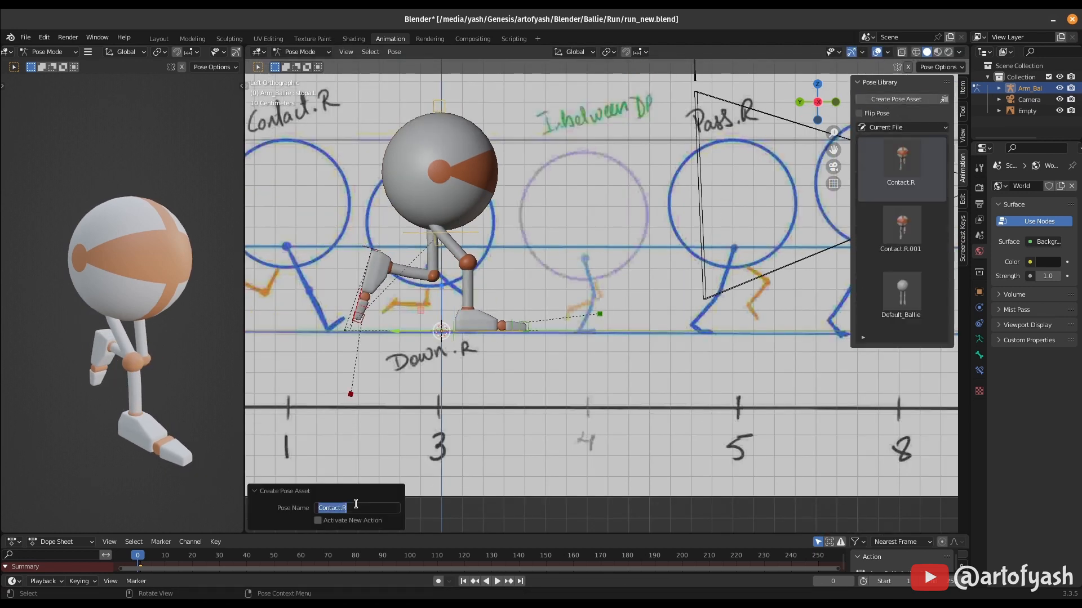
pyautogui.write('Down.R')
# Shift the reference image to about Y -0.18 m so the frame 5 Pass.R drawing lies behind the character, and return to Pose Mode
pyautogui.scroll(-3, 541, 282)
pyautogui.click(301, 52)
pyautogui.click(305, 67)
pyautogui.scroll(3, 471, 279)
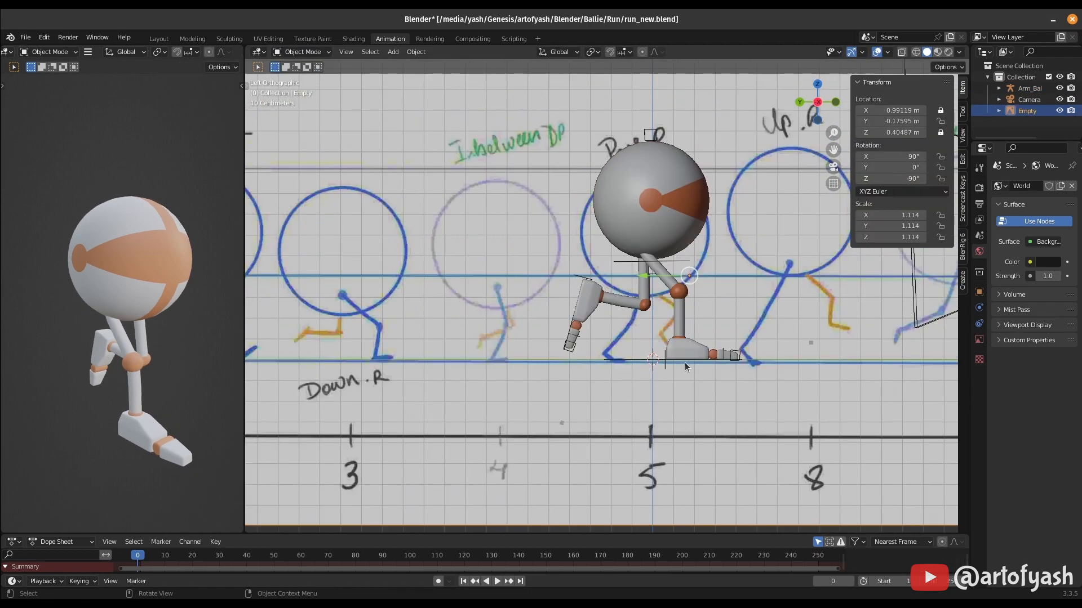
pyautogui.hotkey('ctrl', 'Tab')
pyautogui.press('g')
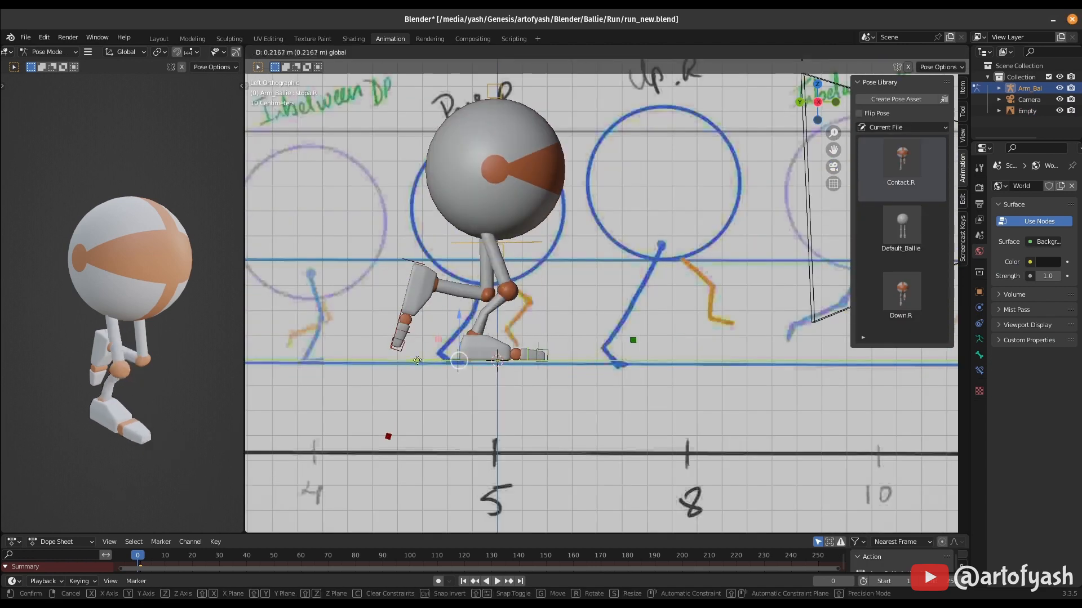
pyautogui.moveTo(386, 354); pyautogui.dragTo(388, 355)
pyautogui.hotkey('ctrl', 'z')
pyautogui.hotkey('ctrl', 'z')
# Slide the right foot back toward the Pass.R drawing and set its X rotation to 0
pyautogui.moveTo(496, 360); pyautogui.dragTo(383, 360)
pyautogui.click(962, 87)
pyautogui.doubleClick(891, 169)
pyautogui.write('0')
pyautogui.press('Return')
pyautogui.scroll(-4, 664, 289)
pyautogui.scroll(4, 664, 288)
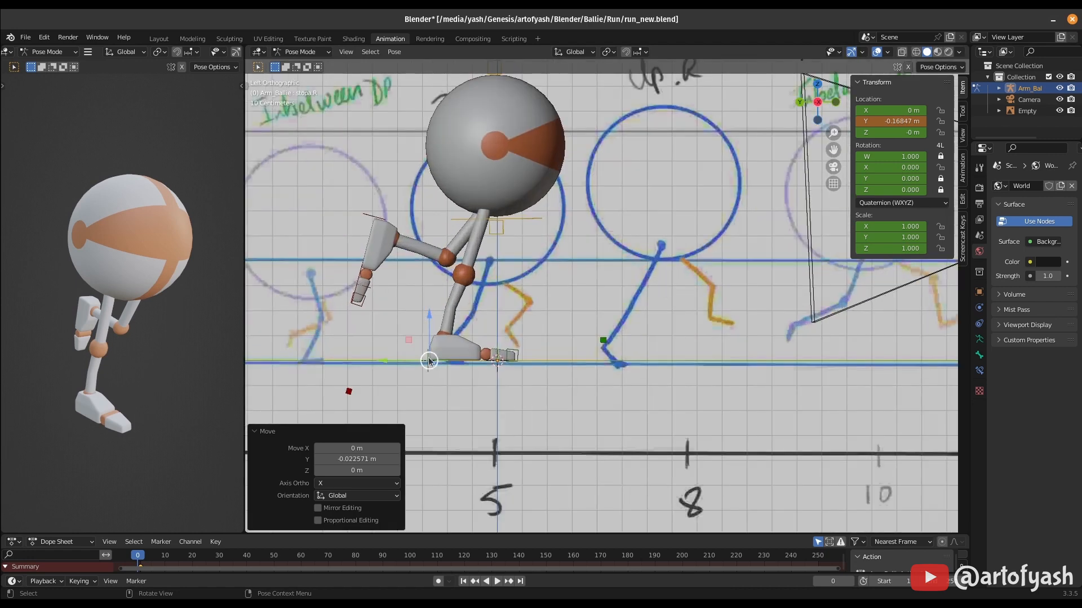
# Raise the right leg control to about 0.074 m in Z so the heel lifts as in the Pass.R drawing
pyautogui.click(431, 359)
pyautogui.moveTo(429, 313); pyautogui.dragTo(430, 297)
pyautogui.moveTo(430, 348); pyautogui.dragTo(430, 345)
pyautogui.scroll(-1, 431, 315)
pyautogui.scroll(-2, 702, 279)
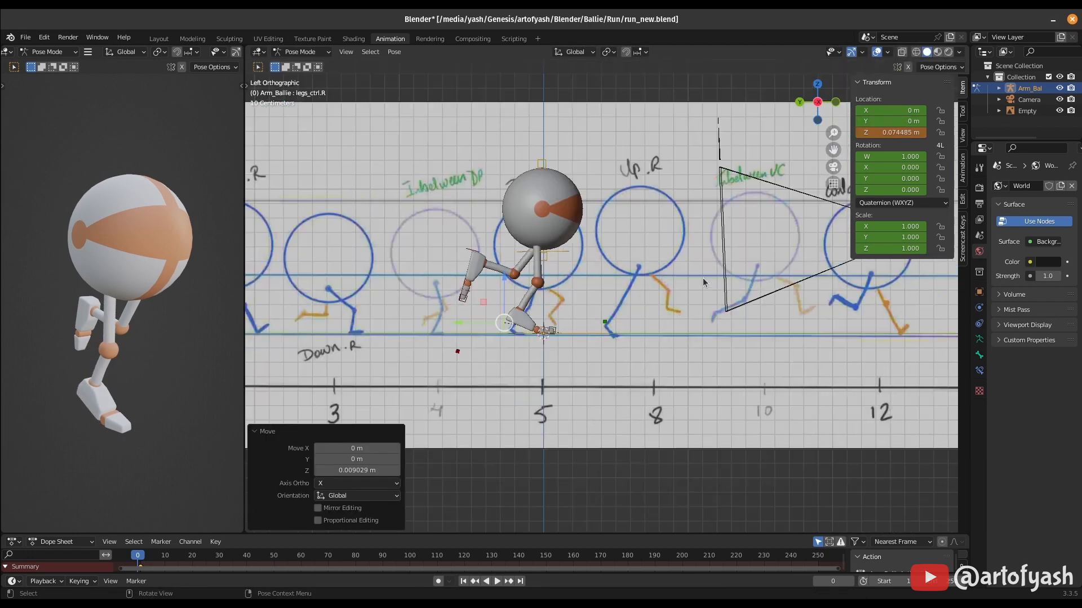
pyautogui.scroll(2, 702, 278)
# Move and rotate the left foot forward beneath the body to match the bent leg in the Pass.R drawing
pyautogui.click(963, 169)
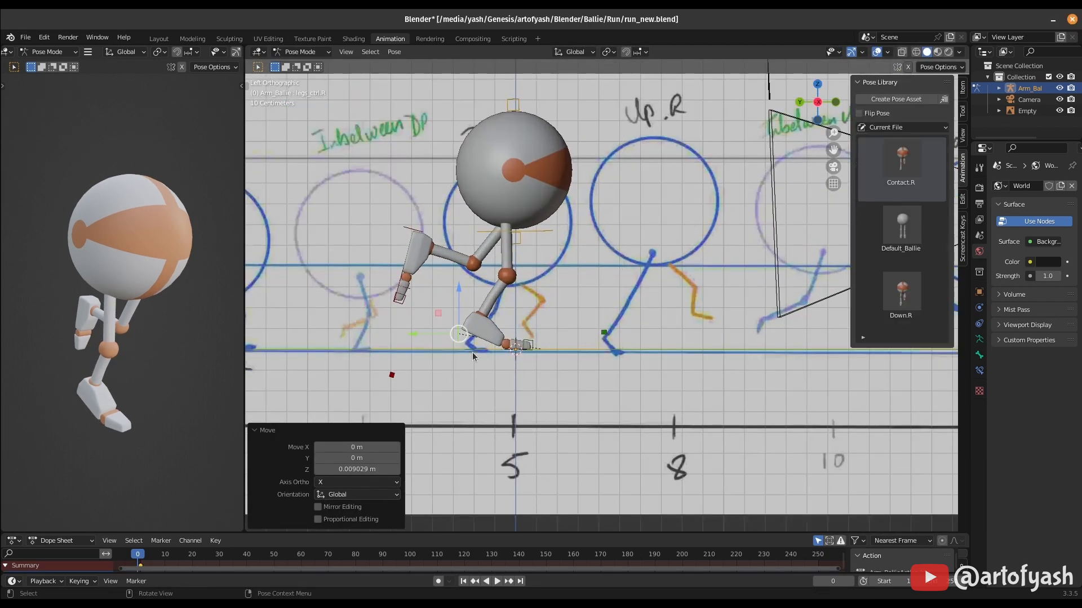
pyautogui.click(420, 241)
pyautogui.press('g')
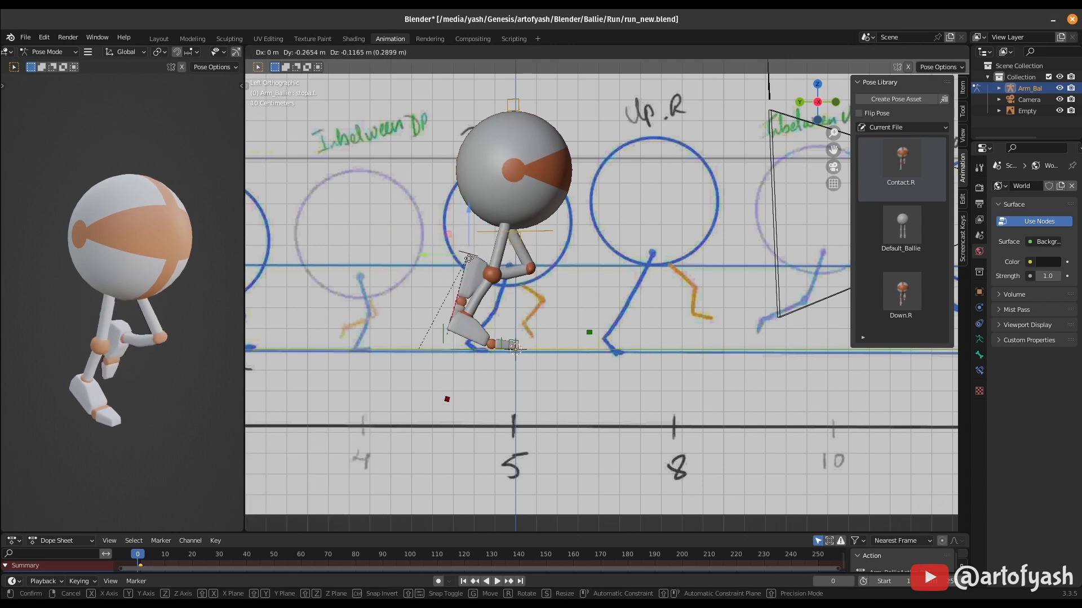
pyautogui.click(470, 260)
pyautogui.press('r')
pyautogui.click(474, 269)
pyautogui.press('g')
pyautogui.click(498, 264)
pyautogui.press('r')
pyautogui.click(501, 262)
pyautogui.press('g')
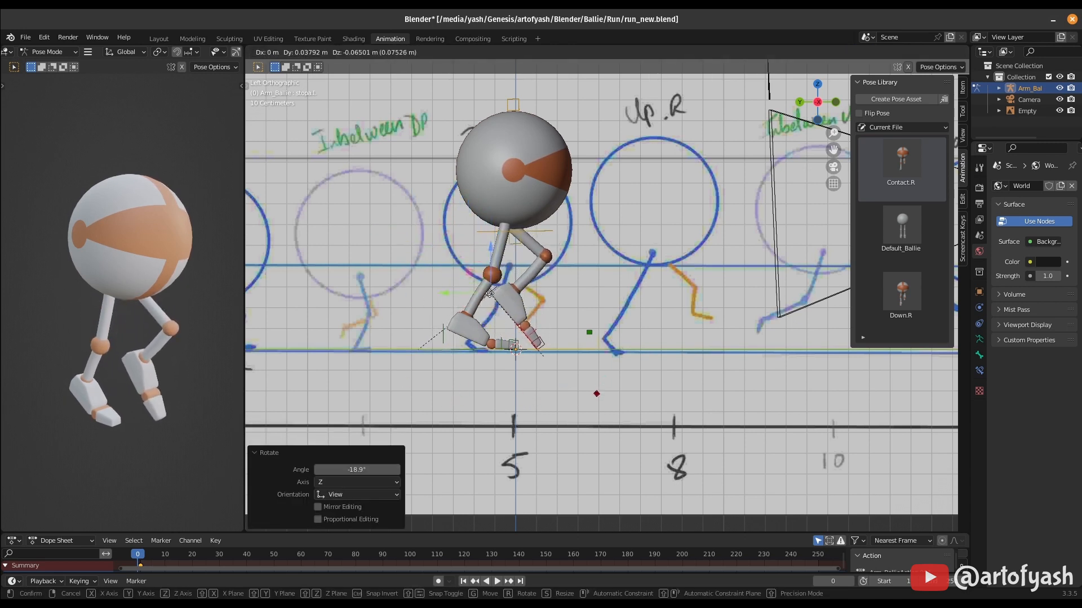
pyautogui.click(490, 293)
# Select all bones and save the pose as the asset Pass.R
pyautogui.press('a')
pyautogui.click(896, 99)
pyautogui.click(365, 507)
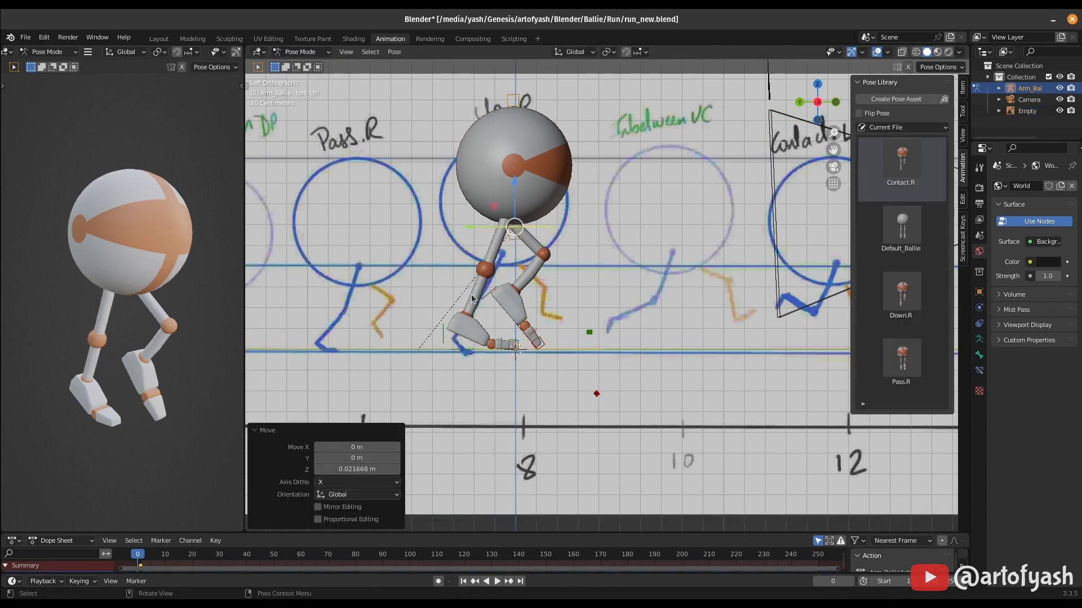
# Drop the right leg control to Z 0 m and rotate the right foot and toe to match the Up.R drawing
pyautogui.press('g')
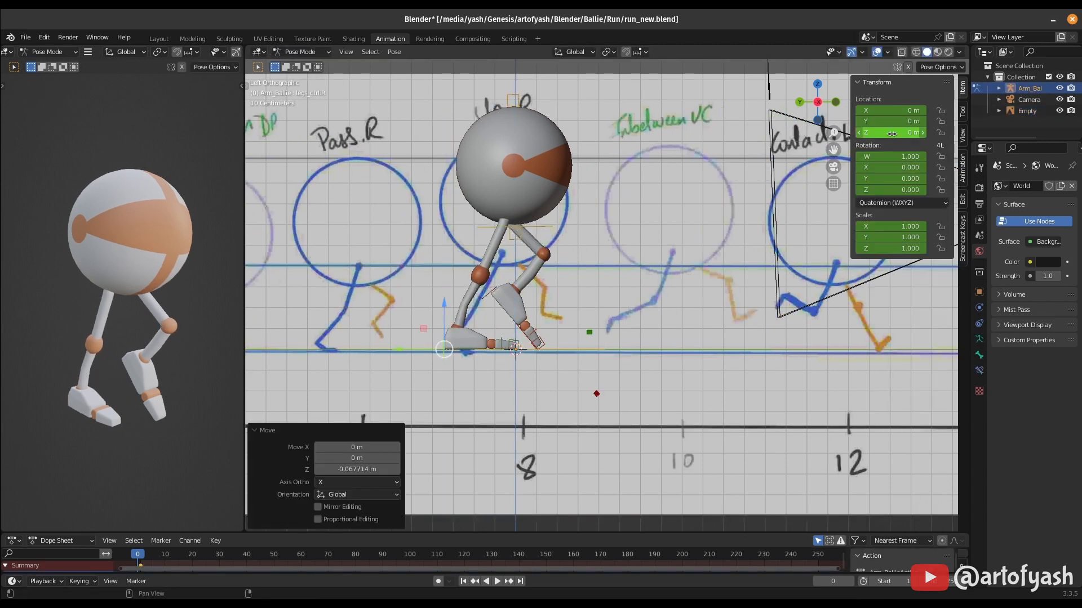
pyautogui.click(479, 341)
pyautogui.press('r')
pyautogui.click(509, 337)
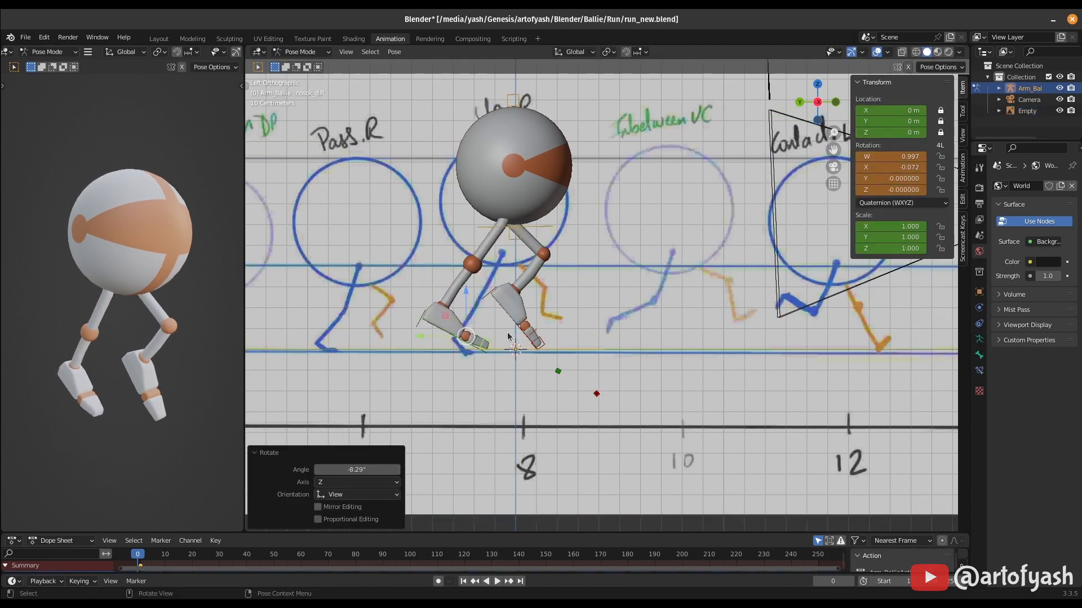
pyautogui.click(464, 342)
pyautogui.press('r')
pyautogui.click(507, 315)
# Move and rotate the left foot up and forward to match the Up.R drawing
pyautogui.click(508, 317)
pyautogui.press('g')
pyautogui.click(524, 302)
pyautogui.press('r')
pyautogui.click(555, 253)
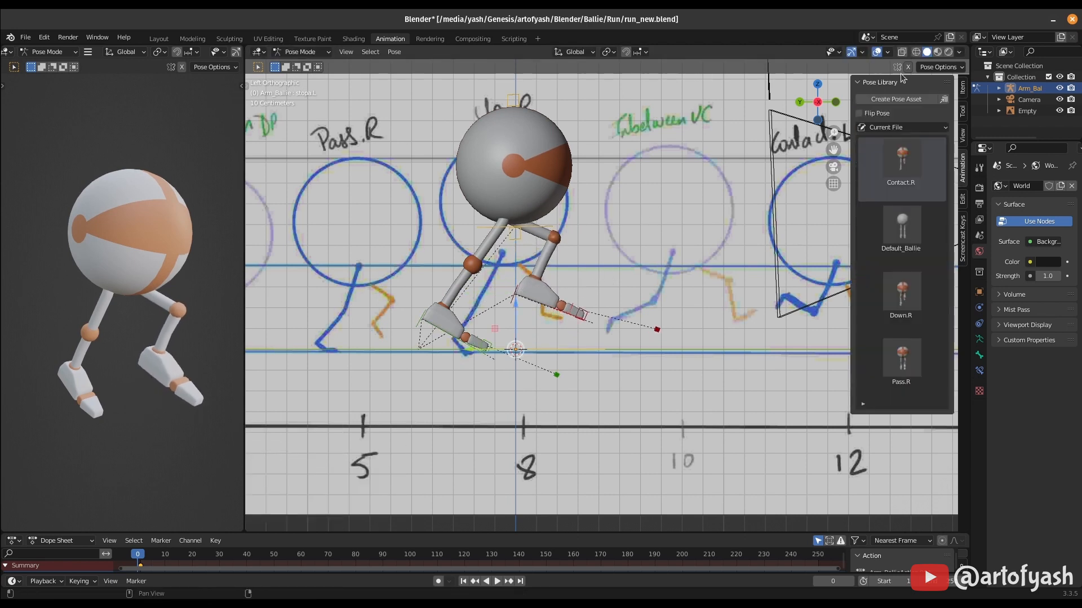
# Save the pose as the asset Up.R and slide the reference image to about Y 2.16 m, behind the character at Contact.L
pyautogui.doubleClick(357, 507)
pyautogui.write('Up.R')
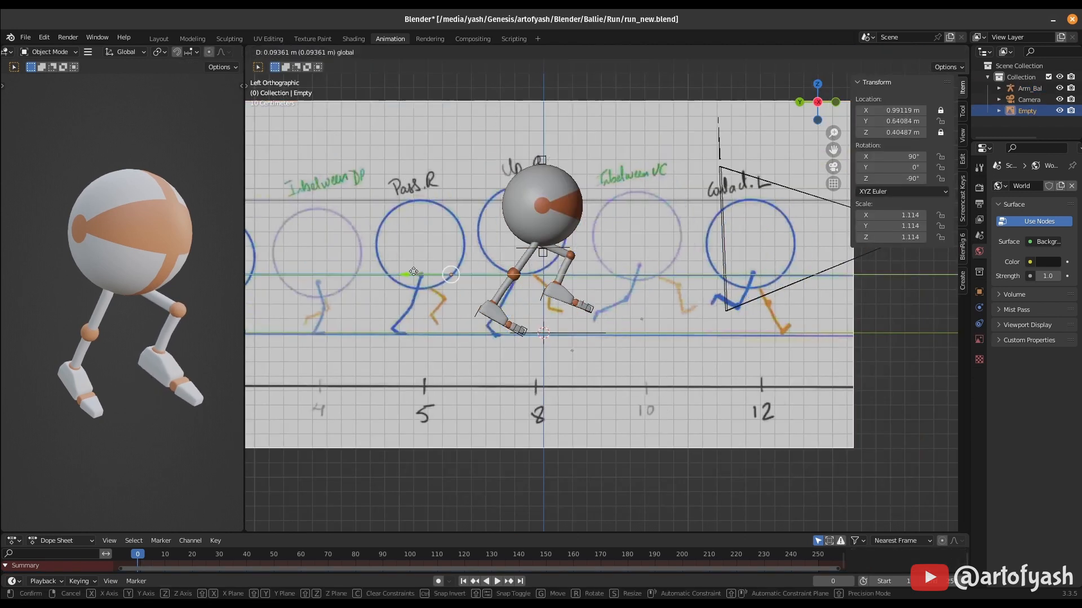
pyautogui.press('g')
pyautogui.click(630, 271)
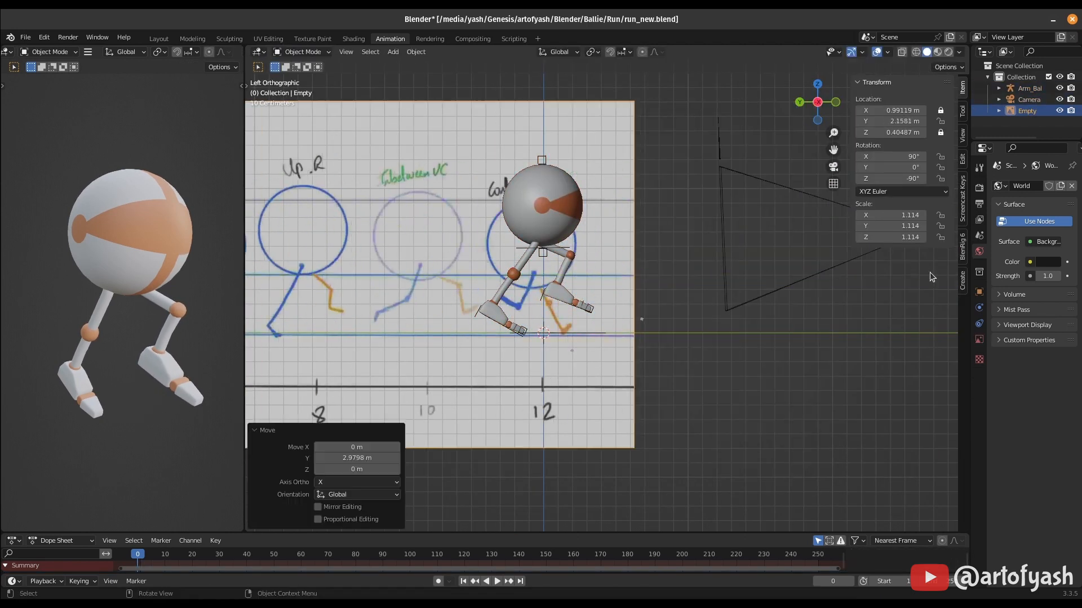
# Apply the Contact.R pose with Flip Pose enabled and save the mirrored pose as the asset Contact.L
pyautogui.click(300, 52)
pyautogui.click(305, 89)
pyautogui.scroll(4, 602, 296)
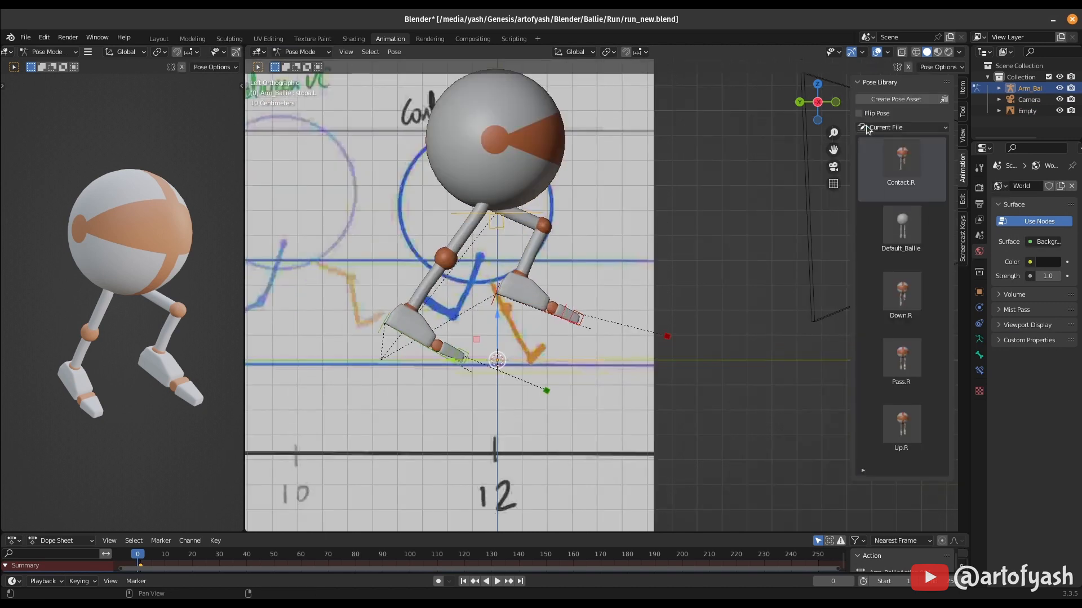
pyautogui.click(859, 113)
pyautogui.doubleClick(902, 163)
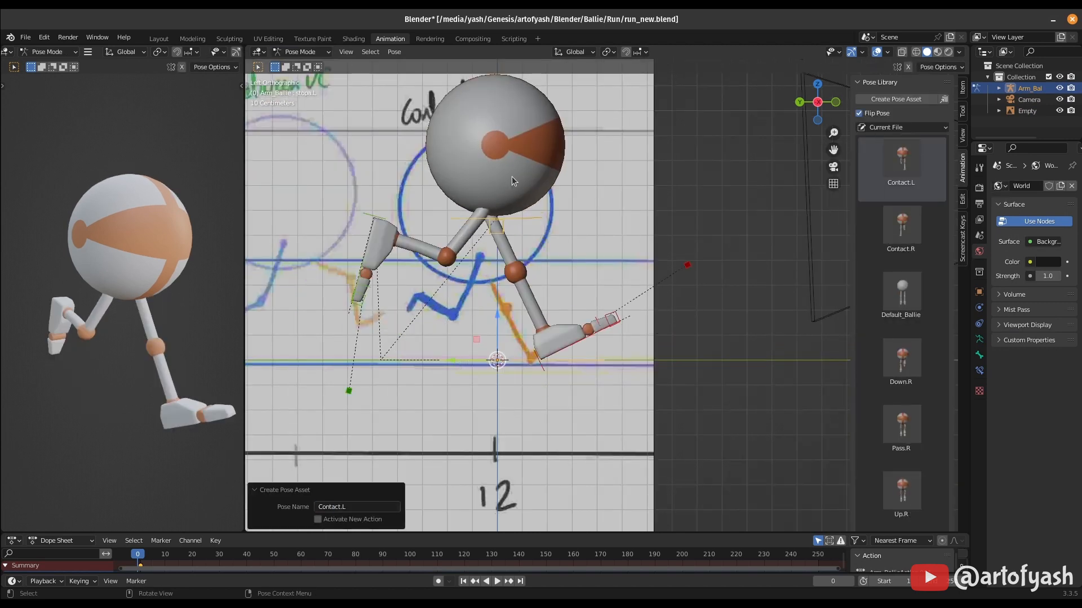
# Shift the reference image to the frame 4 in-between DP drawing and apply the unflipped Down.R pose
pyautogui.scroll(-5, 512, 180)
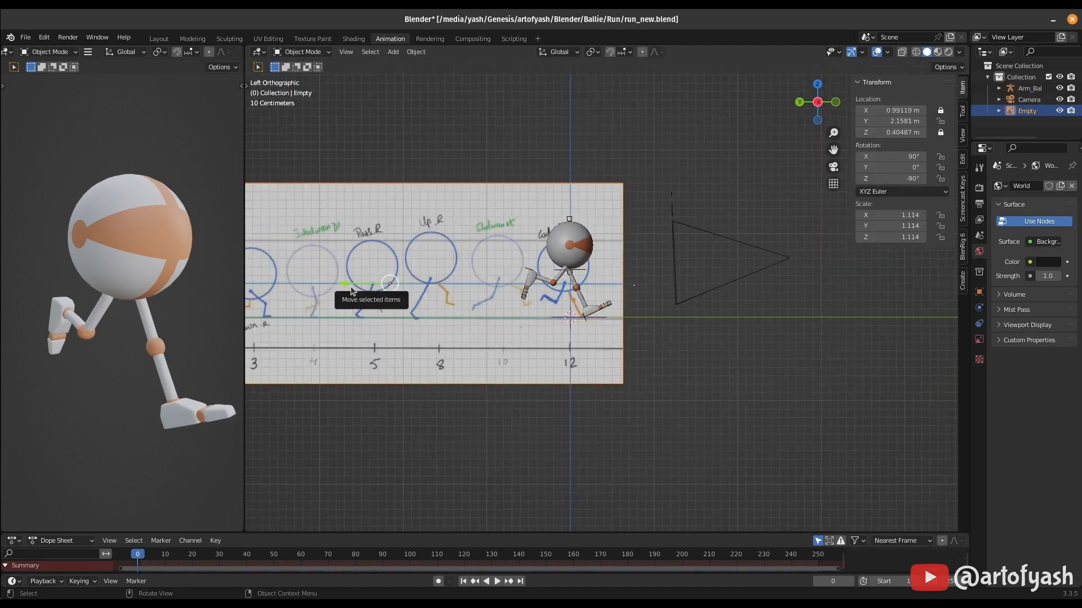
pyautogui.scroll(5, 609, 279)
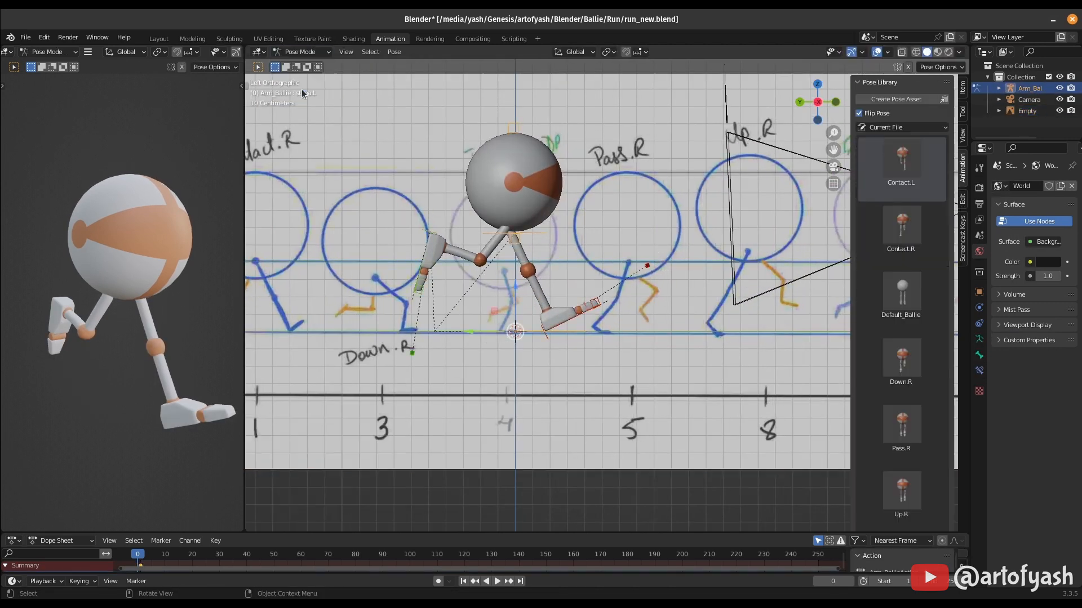
pyautogui.doubleClick(901, 363)
pyautogui.scroll(2, 526, 339)
# Slide the right foot back about 0.21 m and raise the body toward the in-between DP drawing
pyautogui.click(525, 339)
pyautogui.press('g')
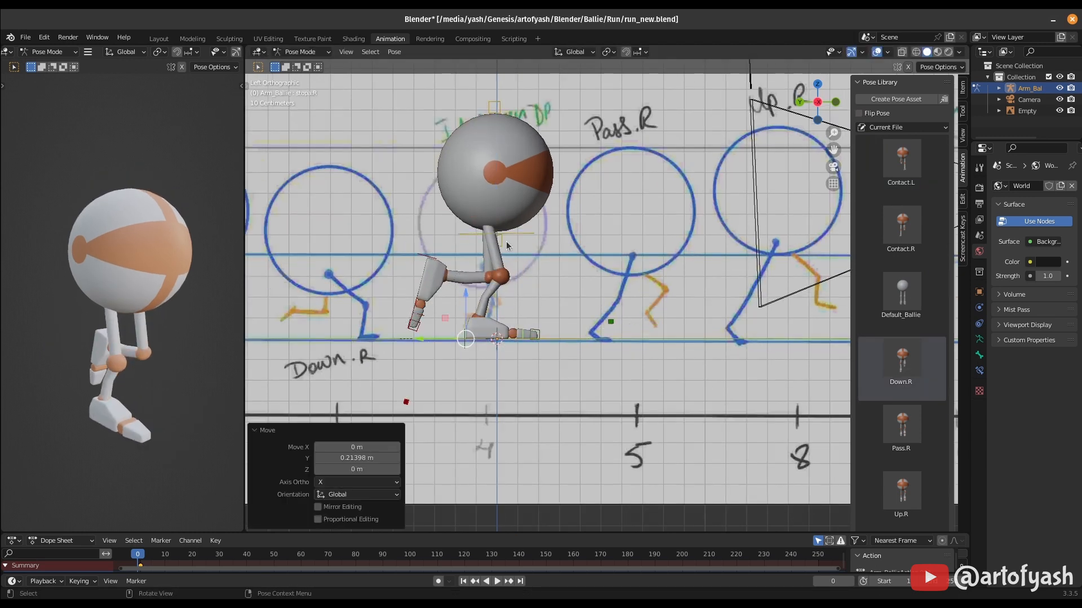
pyautogui.click(528, 234)
pyautogui.press('g')
# Move and rotate the left foot forward beneath the body to match the in-between DP drawing
pyautogui.click(428, 258)
pyautogui.press('g')
pyautogui.press('r')
pyautogui.press('g')
pyautogui.click(467, 255)
# Fine-tune the body's height and save the full pose as the asset Inb.DP.L
pyautogui.click(527, 229)
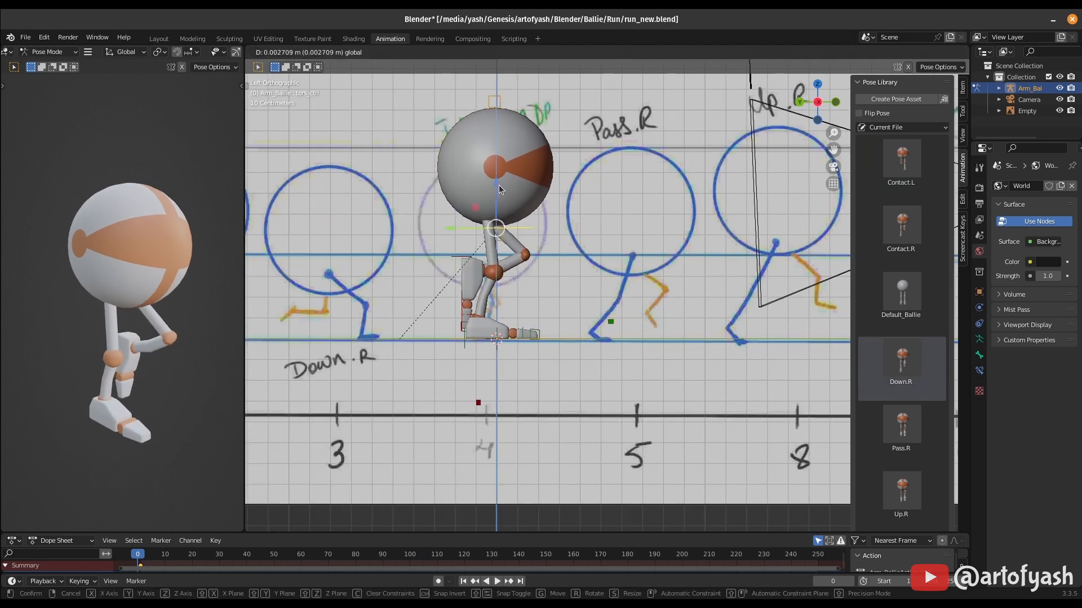
pyautogui.press('g')
pyautogui.click(526, 226)
pyautogui.press('a')
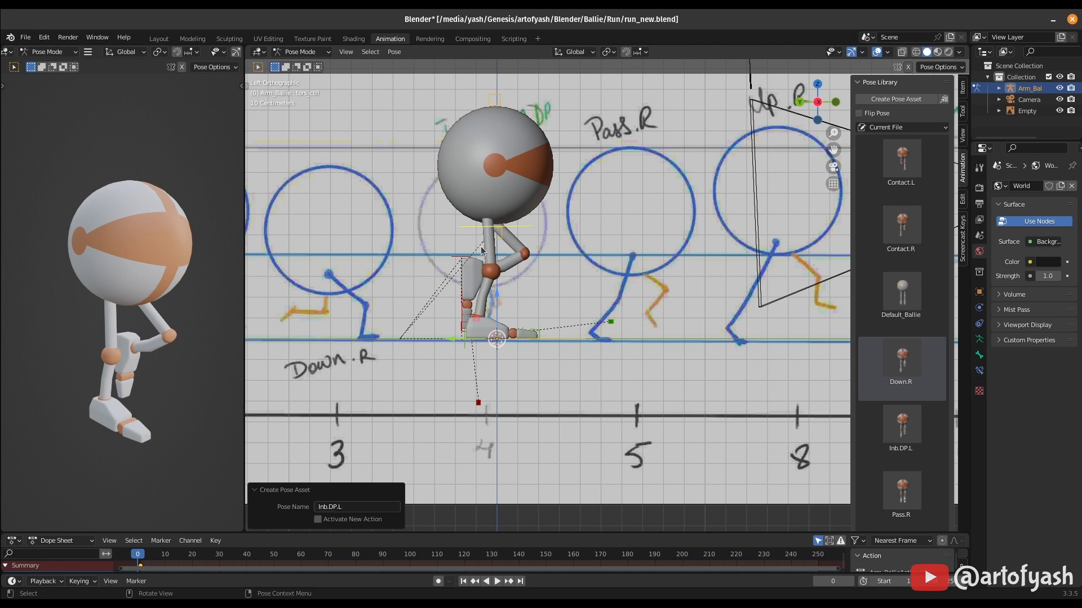
# Slide the reference image along Y to put the frame 10 in-between UC drawing behind the character, and return to Pose Mode
pyautogui.hotkey('ctrl', 'Tab')
pyautogui.click(720, 240)
pyautogui.scroll(-2, 720, 240)
pyautogui.press('g')
pyautogui.press('y')
pyautogui.click(403, 253)
pyautogui.click(512, 285)
pyautogui.hotkey('ctrl', 'Tab')
pyautogui.scroll(2, 512, 285)
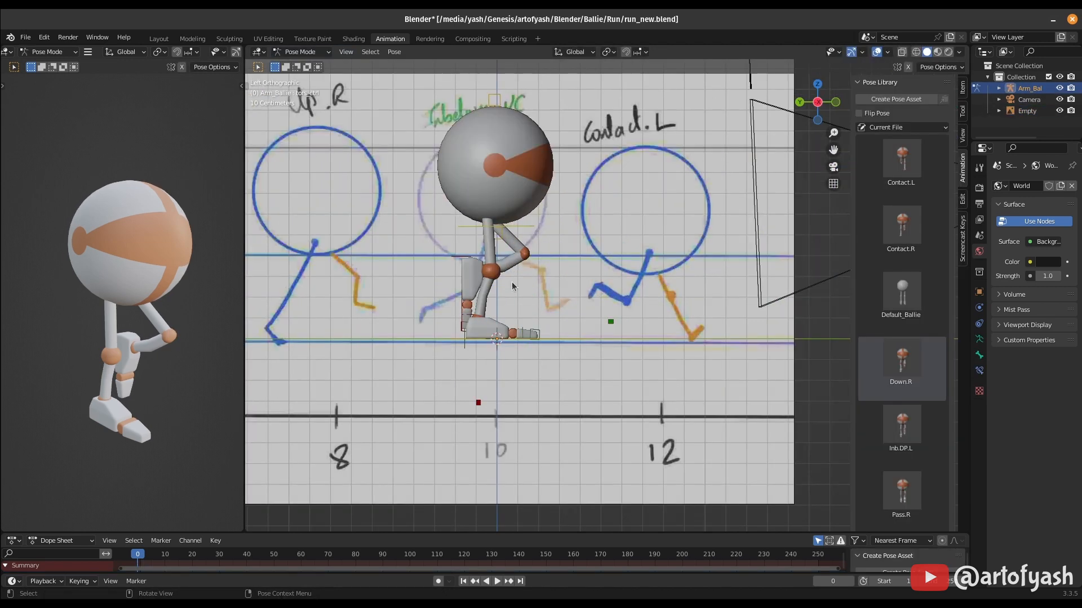
# Apply the Up.R pose to all bones and raise the body slightly as the base for the in-between UC pose
pyautogui.scroll(1, 511, 287)
pyautogui.press('a')
pyautogui.scroll(-3, 905, 395)
pyautogui.doubleClick(902, 486)
pyautogui.click(489, 186)
pyautogui.press('g')
# Raise the right foot about 0.21 m and rotate it toes down to match the in-between UC drawing
pyautogui.click(358, 307)
pyautogui.press('g')
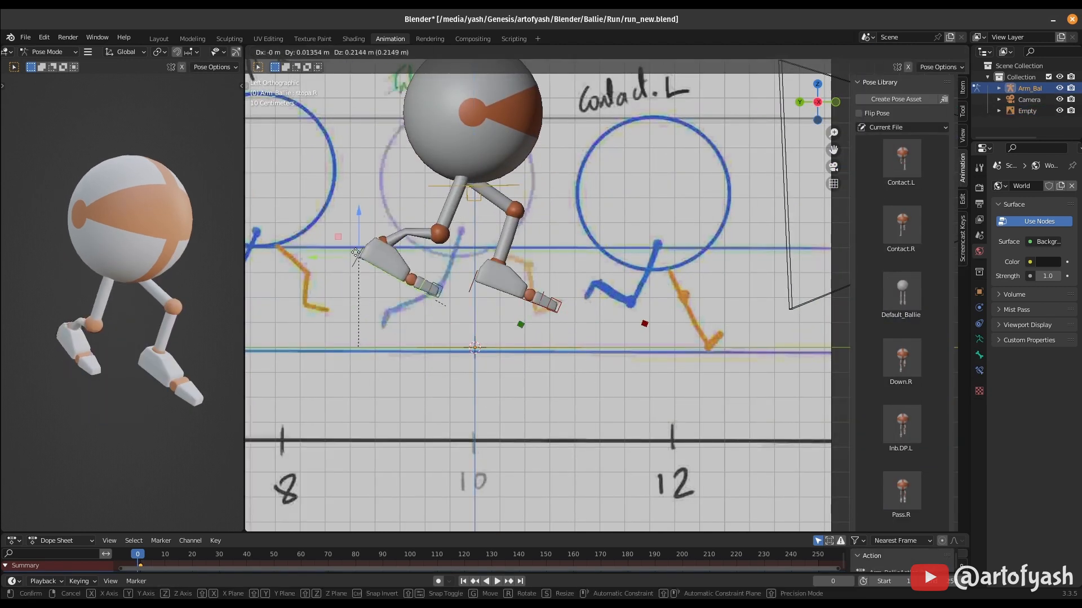
pyautogui.click(356, 252)
pyautogui.press('r')
pyautogui.click(362, 265)
# Rotate the left foot toes up and move it forward to extend the leg for the in-between UC pose
pyautogui.click(476, 285)
pyautogui.press('r')
pyautogui.click(478, 286)
pyautogui.press('g')
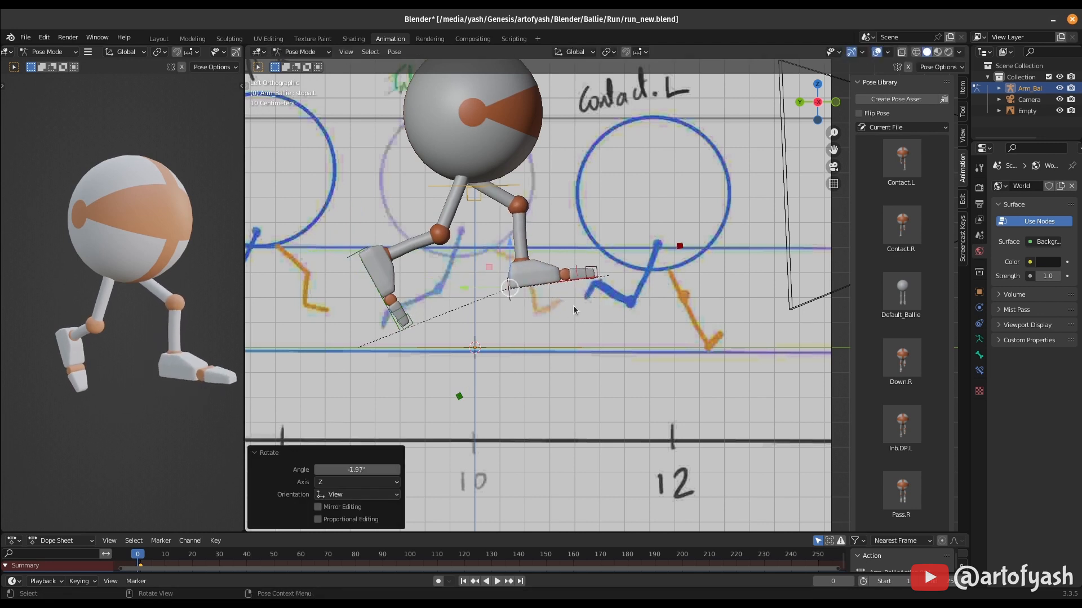
pyautogui.press('g')
pyautogui.click(613, 305)
pyautogui.click(611, 302)
# Select all bones and save the pose as the asset Inb.UC.L
pyautogui.press('a')
pyautogui.click(895, 99)
pyautogui.click(364, 505)
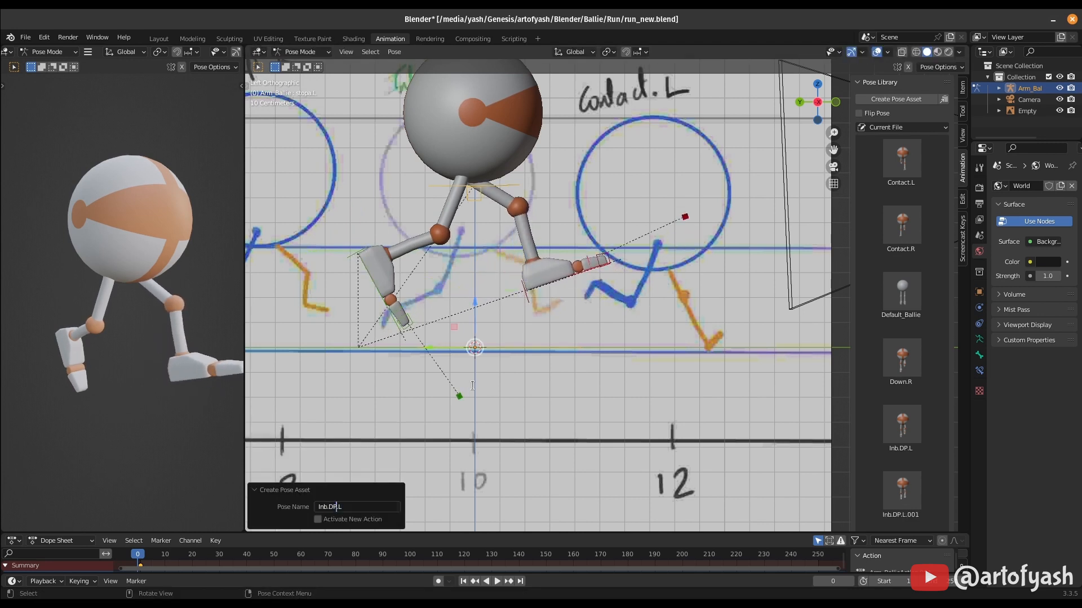
pyautogui.write('UC')
pyautogui.press('Return')
# Widen the camera view beside the side view and advance the timeline to frame 1
pyautogui.scroll(-5, 472, 386)
pyautogui.moveTo(244, 73); pyautogui.dragTo(377, 73)
pyautogui.press('Right')
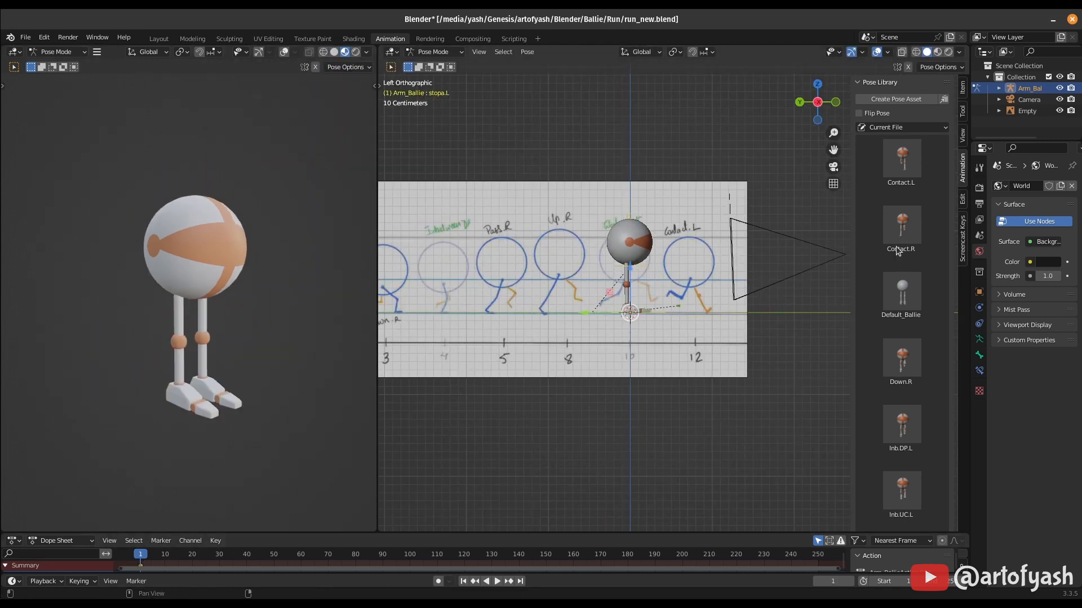
# Check the saved run poses by applying each one from the pose library to the rig, finishing with Contact.L
pyautogui.click(901, 361)
pyautogui.click(905, 440)
pyautogui.click(906, 497)
pyautogui.click(907, 432)
pyautogui.scroll(-5, 907, 432)
pyautogui.click(907, 448)
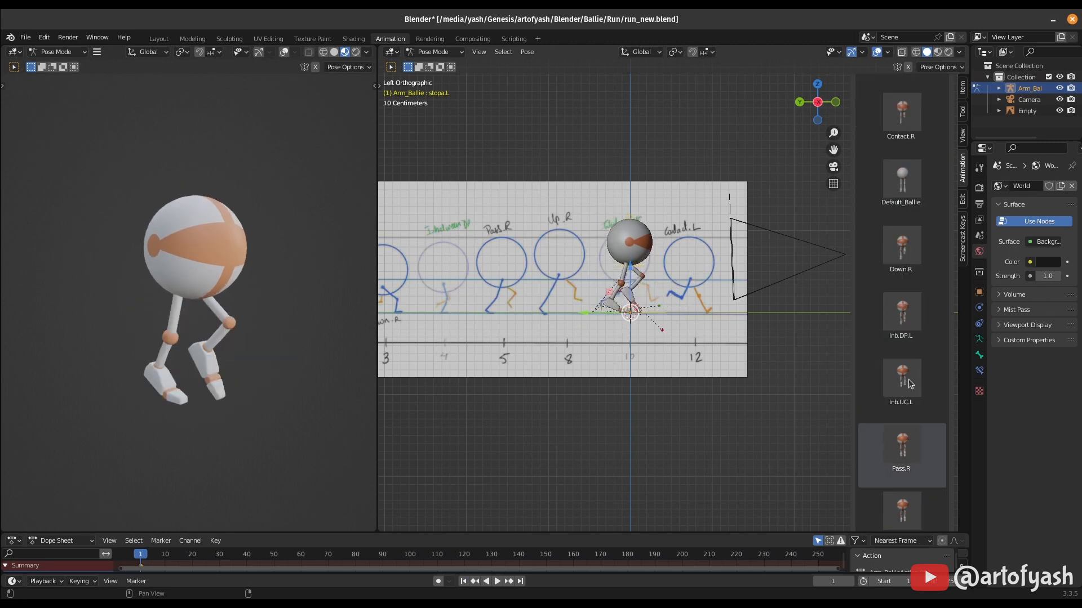
pyautogui.scroll(-2, 907, 387)
pyautogui.click(907, 360)
pyautogui.click(908, 475)
pyautogui.click(901, 361)
pyautogui.scroll(5, 903, 373)
pyautogui.click(905, 174)
pyautogui.click(906, 118)
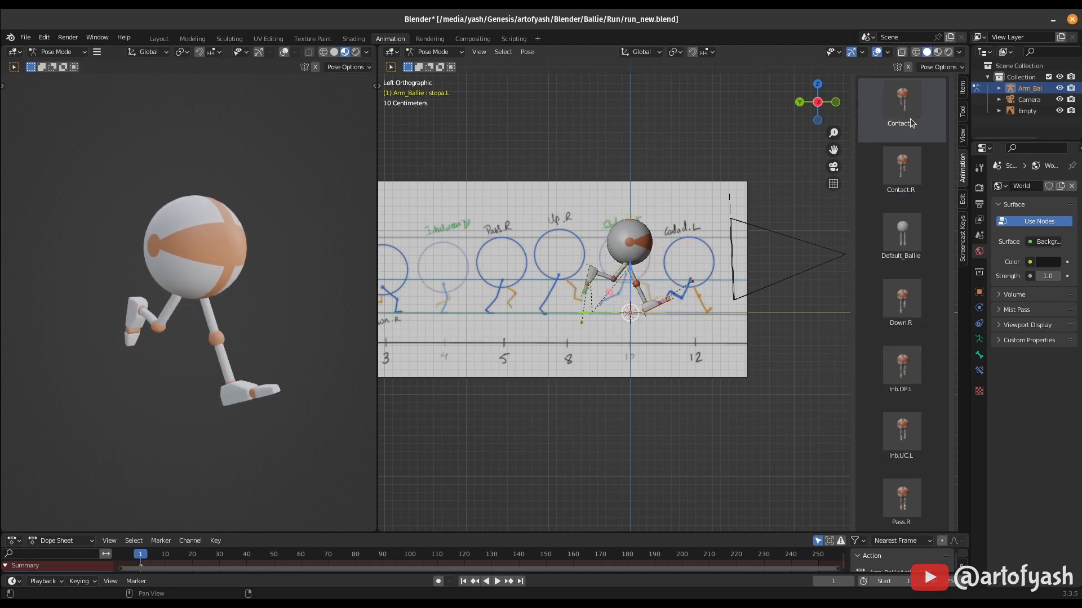
# Enlarge the animation editing area, open the Action Editor and rename the action Ballie_Normal_Run
pyautogui.moveTo(440, 532); pyautogui.dragTo(439, 373)
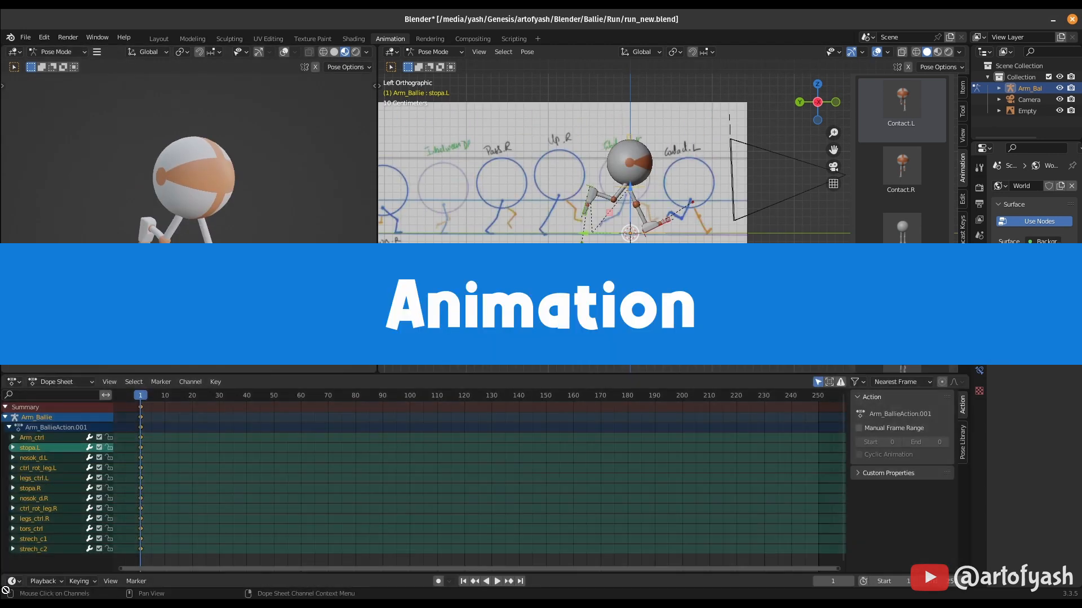
pyautogui.moveTo(2, 590); pyautogui.dragTo(84, 439)
pyautogui.click(486, 303)
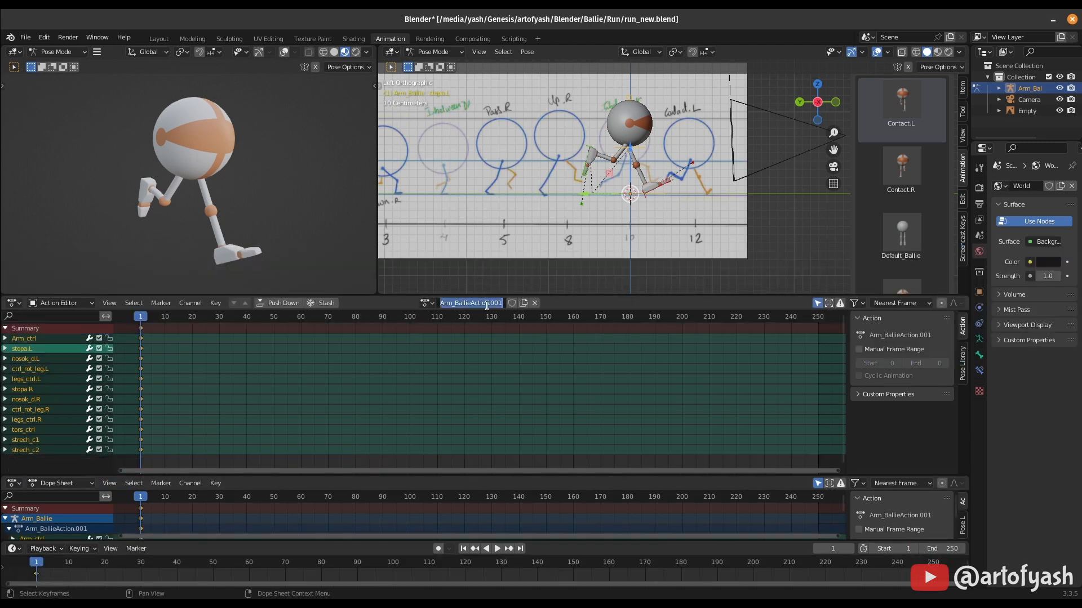
pyautogui.write('Ballie_Normal_Run')
pyautogui.press('Return')
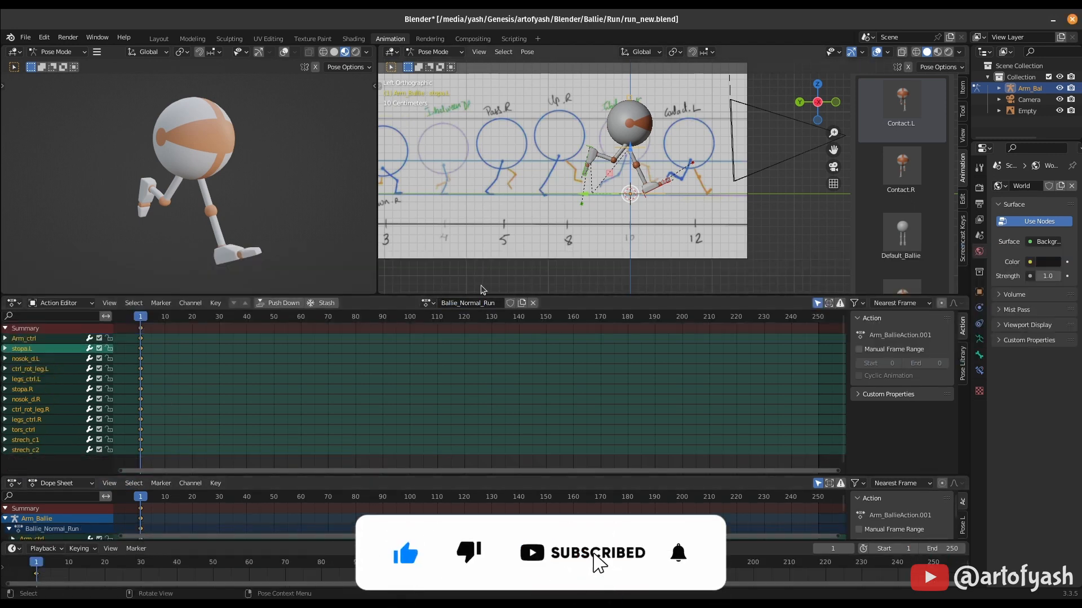
# Hide the reference Empty and key the Contact.R pose on frame 1 with Location, Rotation & Scale
pyautogui.click(888, 177)
pyautogui.click(1059, 111)
pyautogui.click(1071, 111)
pyautogui.scroll(4, 693, 125)
pyautogui.press('i')
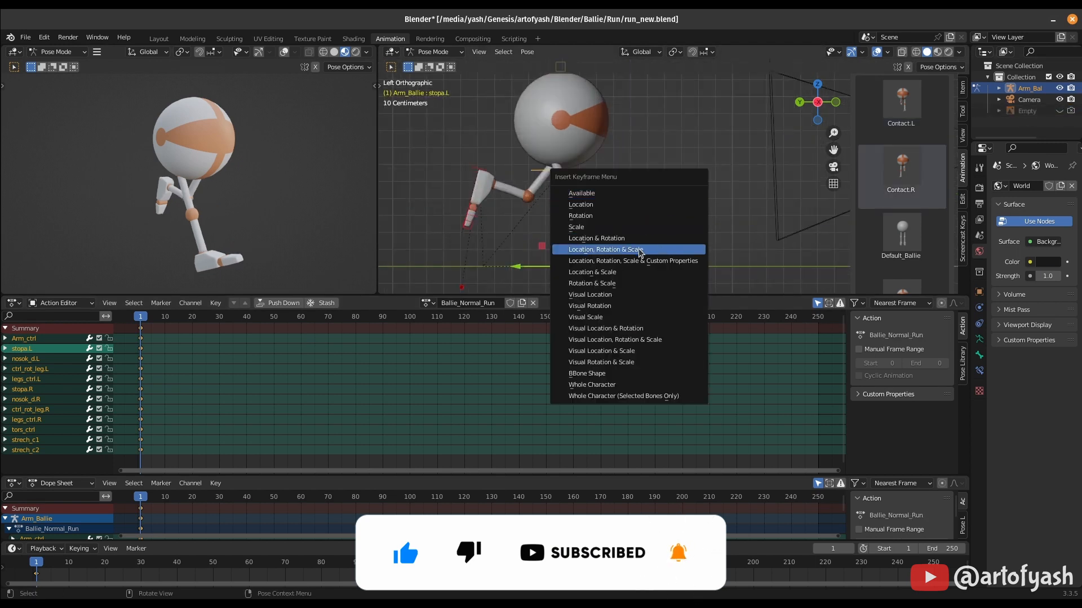
pyautogui.click(640, 252)
# Set the animation's end frame to 24
pyautogui.click(947, 548)
pyautogui.write('24')
pyautogui.press('Return')
pyautogui.moveTo(838, 536); pyautogui.dragTo(277, 536)
pyautogui.moveTo(838, 471); pyautogui.dragTo(202, 469)
# Key the Down.R pose on frame 3 and the Pass.R pose on frame 5
pyautogui.scroll(-2, 928, 215)
pyautogui.click(902, 236)
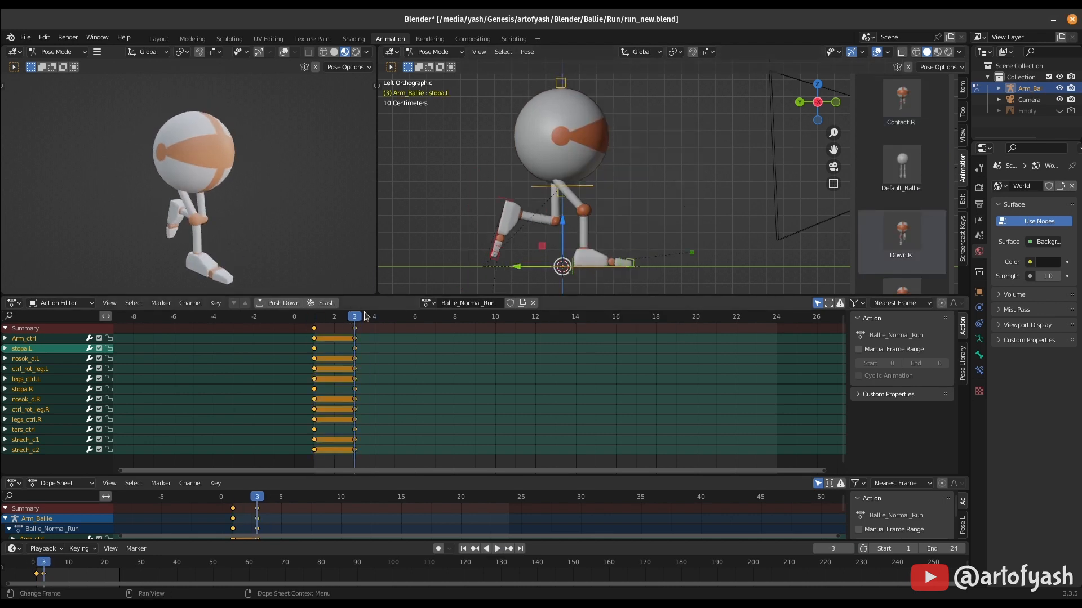
pyautogui.click(394, 317)
pyautogui.scroll(-9, 932, 222)
pyautogui.click(915, 220)
pyautogui.press('i')
pyautogui.click(636, 202)
# Key the Up.R pose on frame 8 and the Contact.L pose on frame 12
pyautogui.moveTo(393, 317); pyautogui.dragTo(455, 317)
pyautogui.scroll(-1, 901, 225)
pyautogui.click(904, 231)
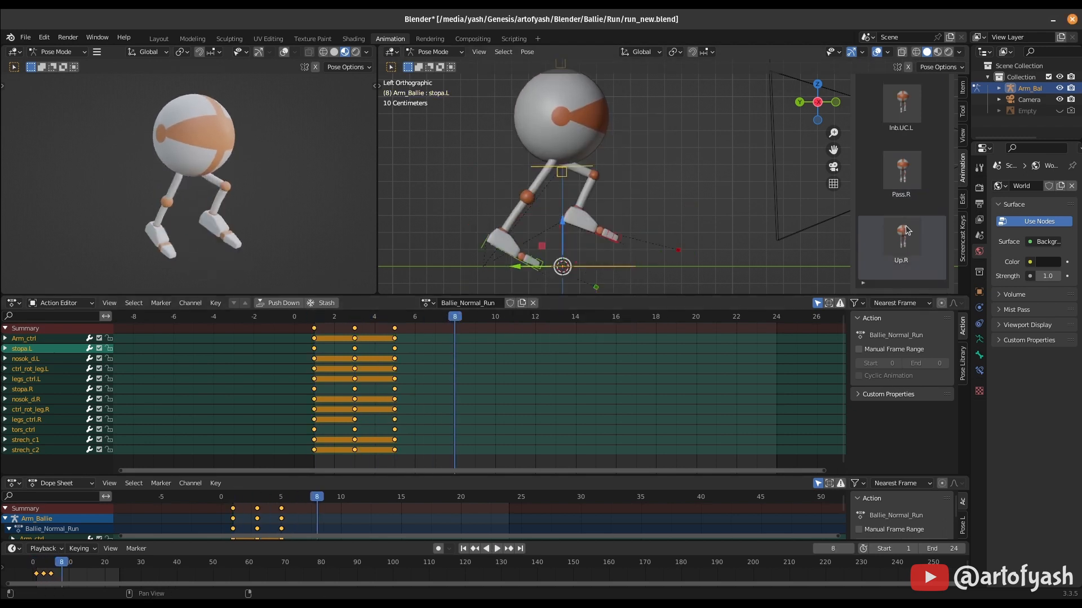
pyautogui.press('space')
pyautogui.scroll(1, 916, 218)
pyautogui.click(906, 178)
pyautogui.press('i')
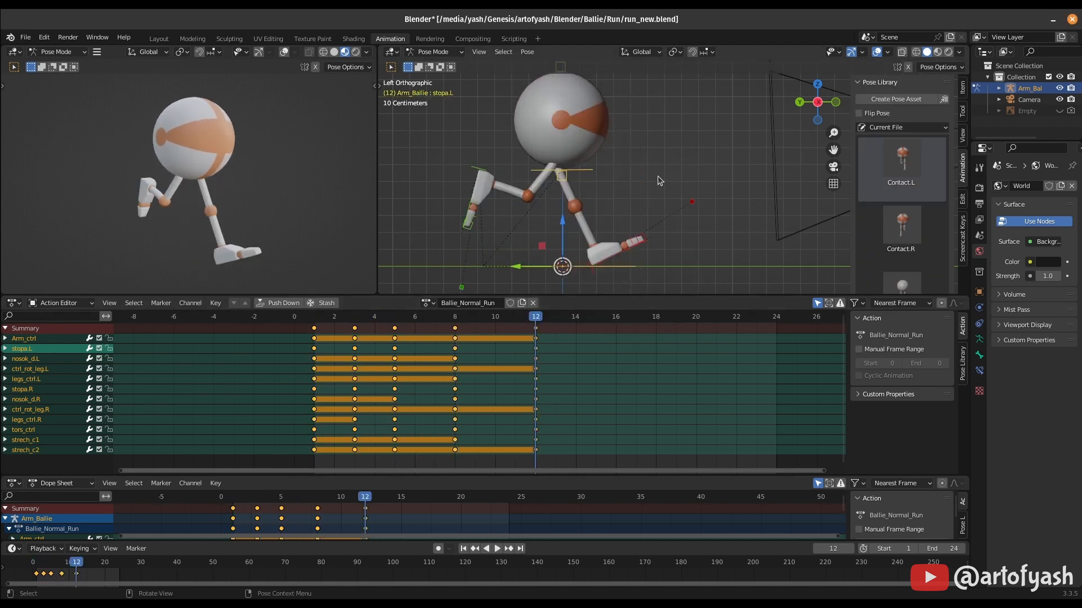
# Key the in-between poses Inb.DP.L on frame 4 and Inb.UC.L on frame 10
pyautogui.moveTo(534, 318)
pyautogui.mouseDown()
pyautogui.moveTo(374, 319)
pyautogui.moveTo(557, 329)
pyautogui.moveTo(314, 343)
pyautogui.moveTo(432, 344)
pyautogui.moveTo(497, 370)
pyautogui.moveTo(387, 339)
pyautogui.moveTo(536, 338)
pyautogui.mouseUp()
pyautogui.scroll(-10, 911, 214)
pyautogui.click(905, 211)
pyautogui.press('i')
pyautogui.scroll(-5, 904, 186)
pyautogui.click(903, 162)
pyautogui.press('i')
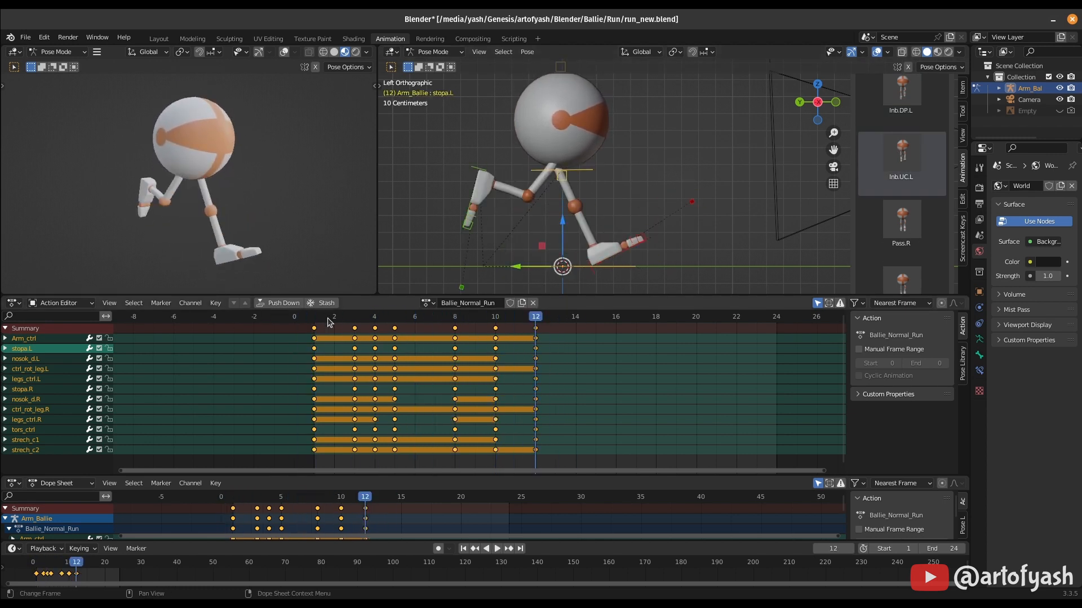
# Key the mirrored Down.R pose on frame 14 and apply the mirrored Inb.DP.L pose on frame 15
pyautogui.scroll(4, 921, 225)
pyautogui.click(902, 207)
pyautogui.press('i')
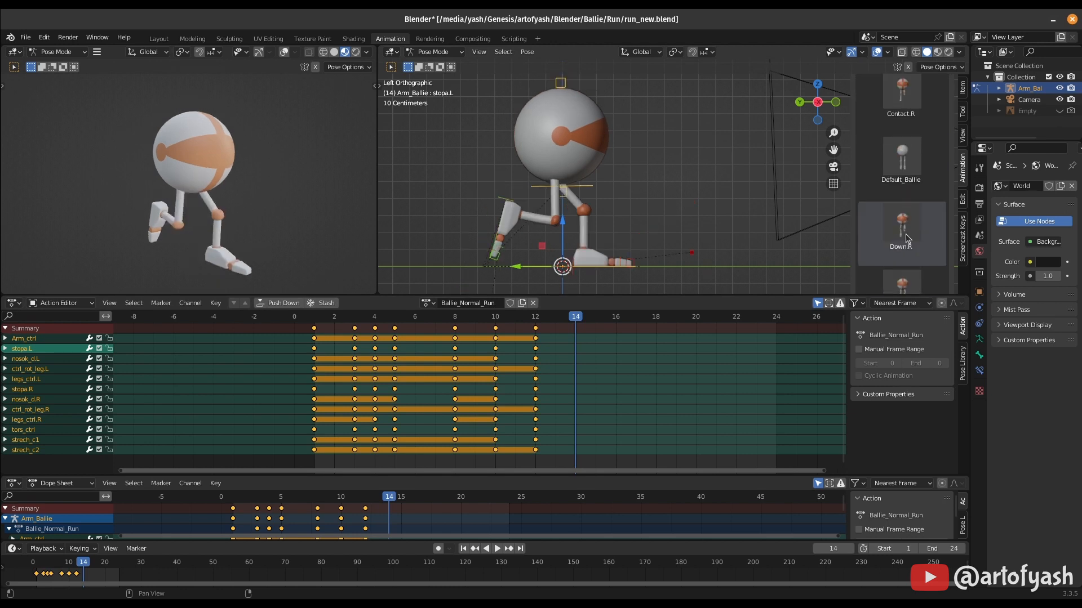
pyautogui.moveTo(614, 295); pyautogui.dragTo(596, 351)
pyautogui.scroll(-2, 896, 236)
pyautogui.click(897, 237)
pyautogui.scroll(-1, 897, 232)
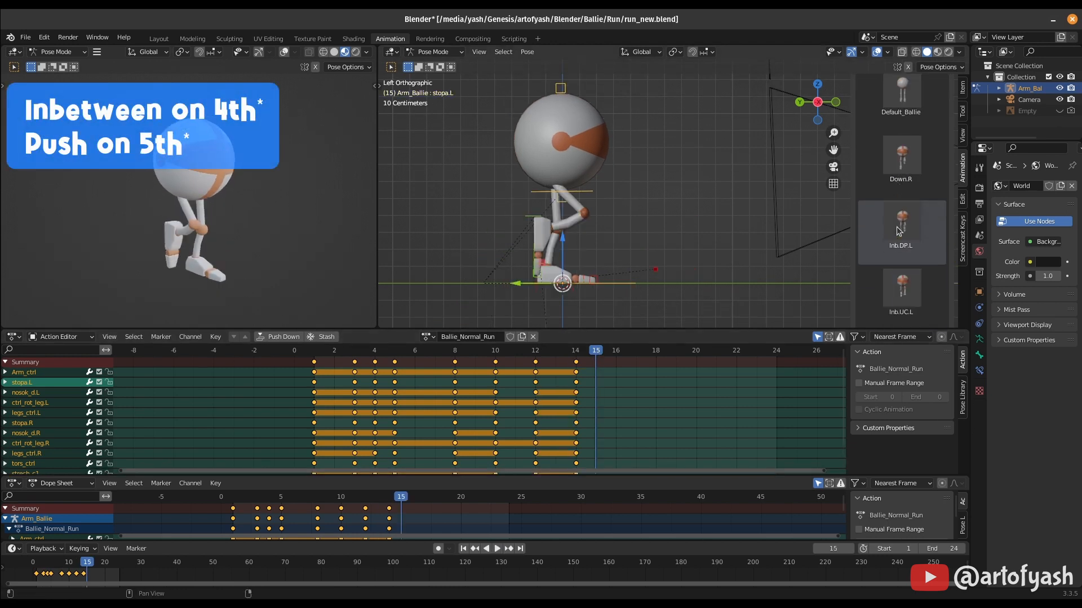
# Key the mirrored Pass.R pose on frame 16 and the mirrored Up.R pose on frame 19
pyautogui.scroll(-2, 913, 237)
pyautogui.click(913, 237)
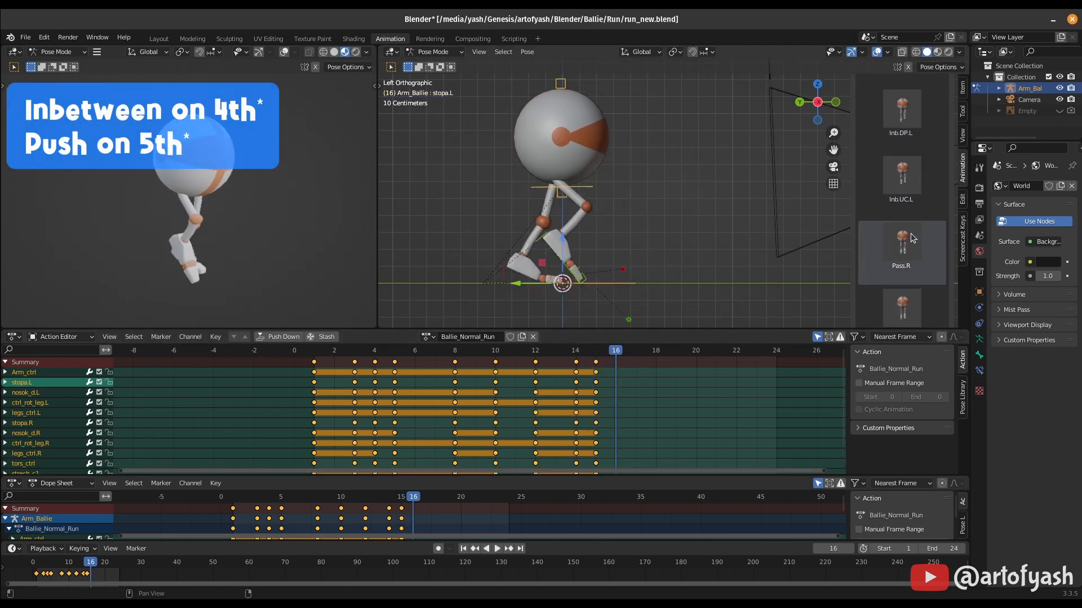
pyautogui.click(670, 357)
pyautogui.scroll(-1, 935, 269)
pyautogui.click(901, 271)
pyautogui.press('i')
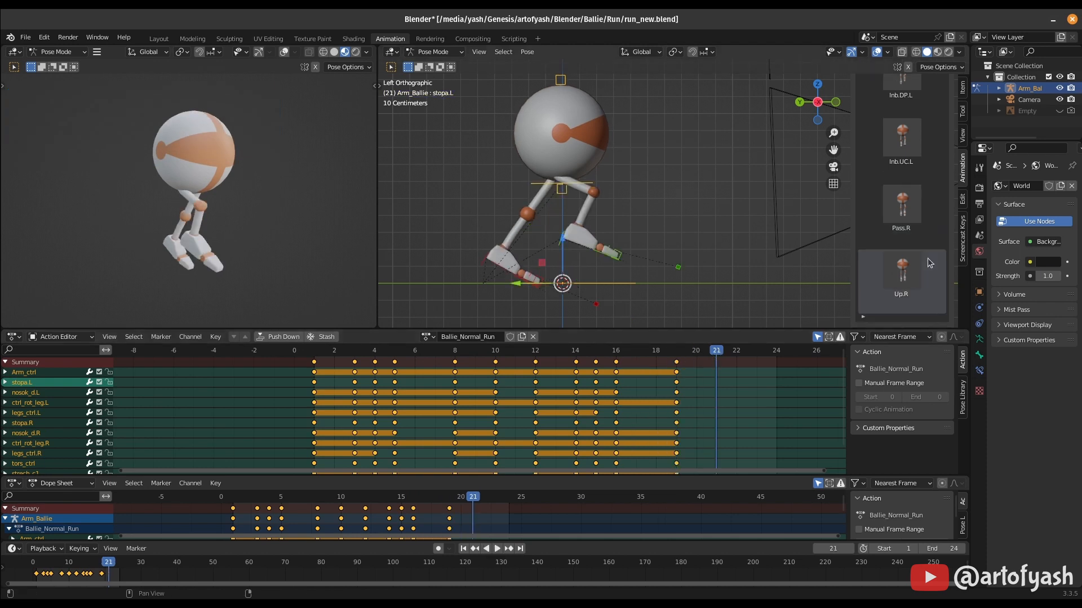
# Key the mirrored Inb.UC.L pose on frame 21 and the closing contact pose on frame 23
pyautogui.click(901, 143)
pyautogui.press('i')
pyautogui.click(902, 161)
pyautogui.press('i')
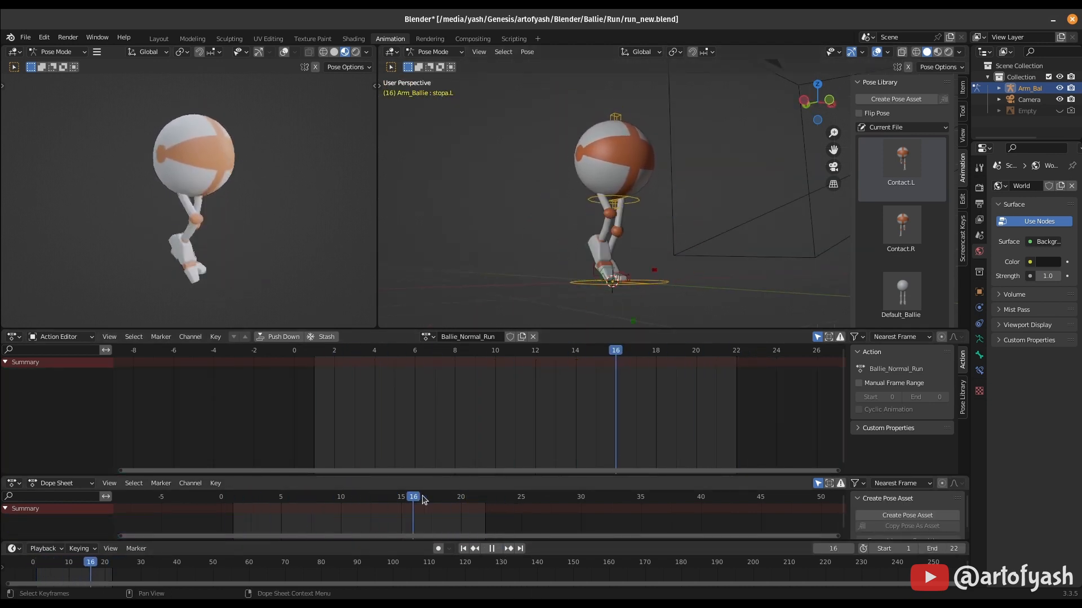
# Stop the playback, apply Contact.R to all bones, and hide the overlays in the Layout viewport
pyautogui.press('Escape')
pyautogui.click(624, 290)
pyautogui.press('a')
pyautogui.click(901, 226)
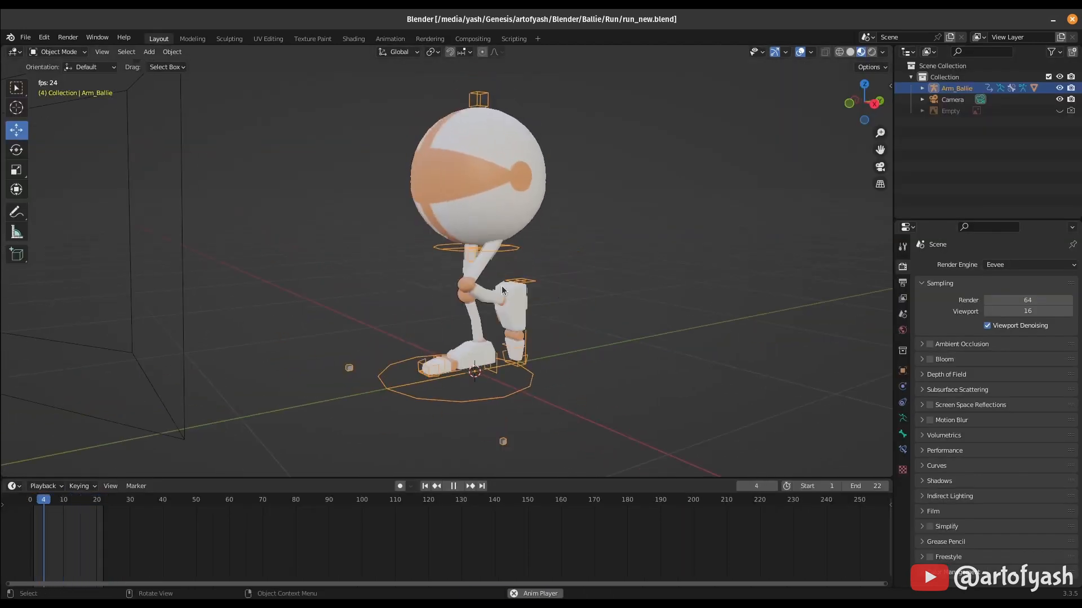
pyautogui.click(800, 52)
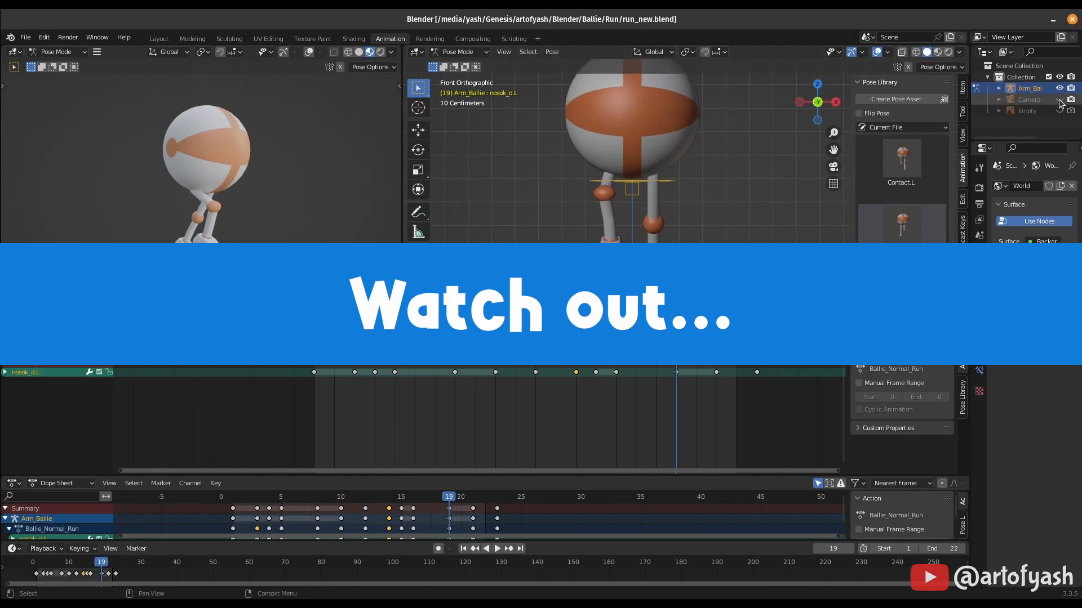
# Adjust the torso control's Y rotation on frames 1 and 8, and set it to 0.050 on frame 12
pyautogui.hotkey('shift', 'Left')
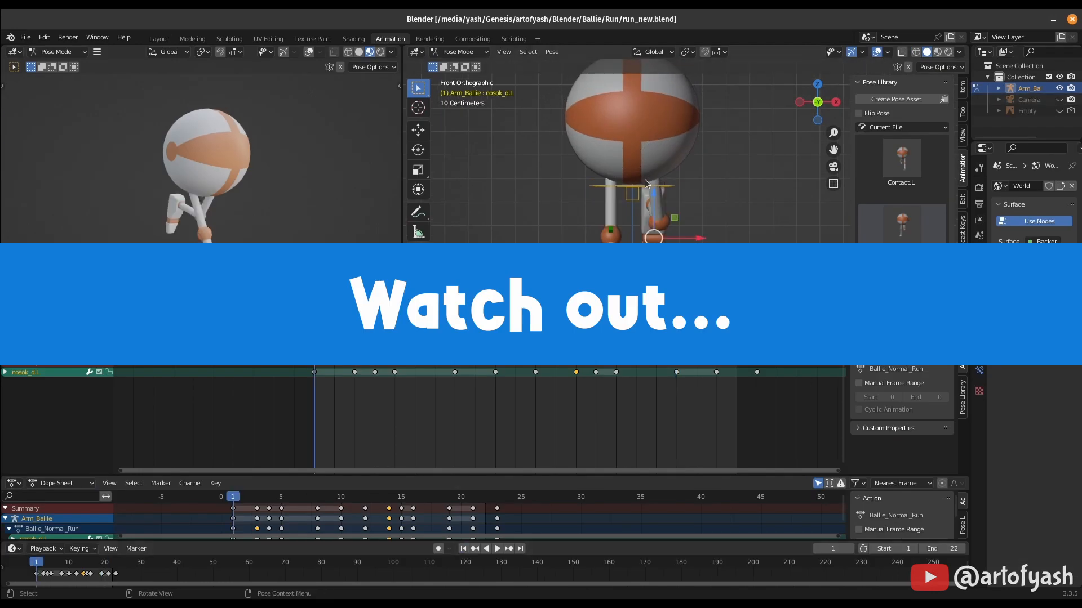
pyautogui.click(634, 200)
pyautogui.keyDown('ctrl'); pyautogui.scroll(3, 884, 204); pyautogui.keyUp('ctrl')
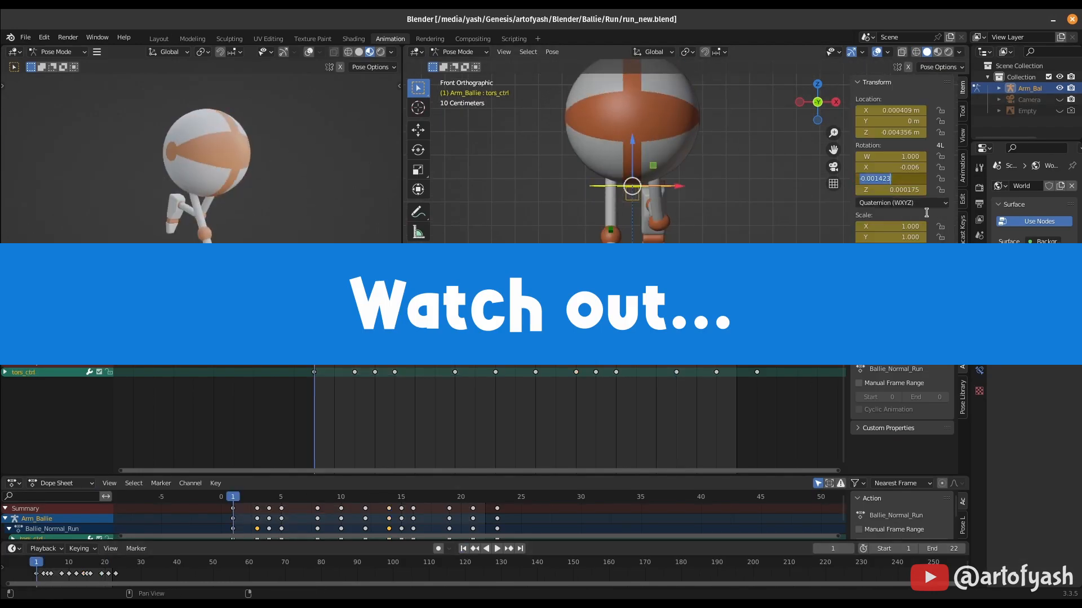
pyautogui.press('space')
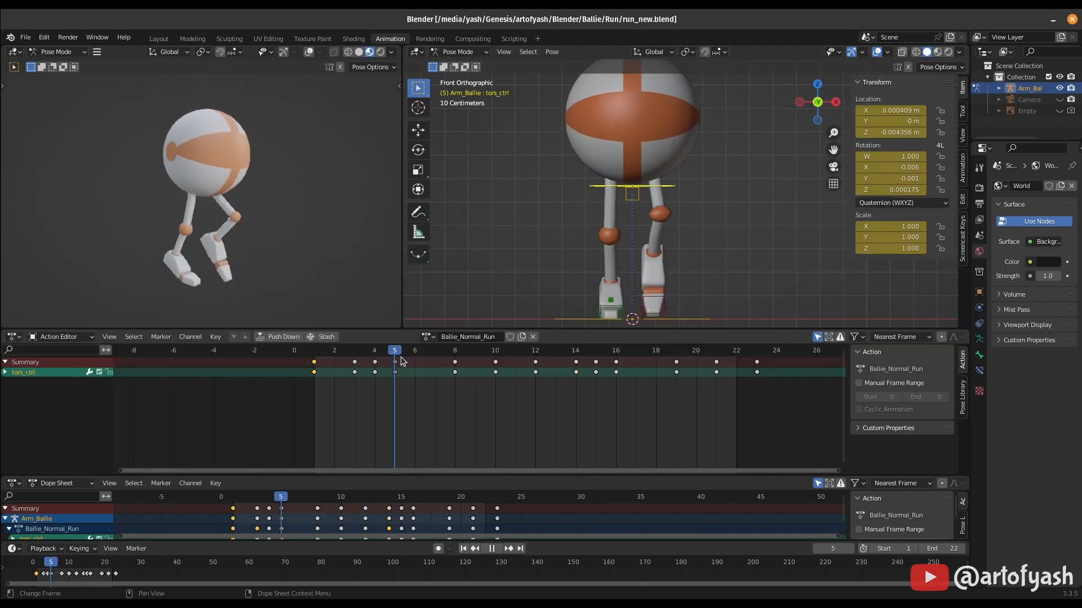
pyautogui.press('Return')
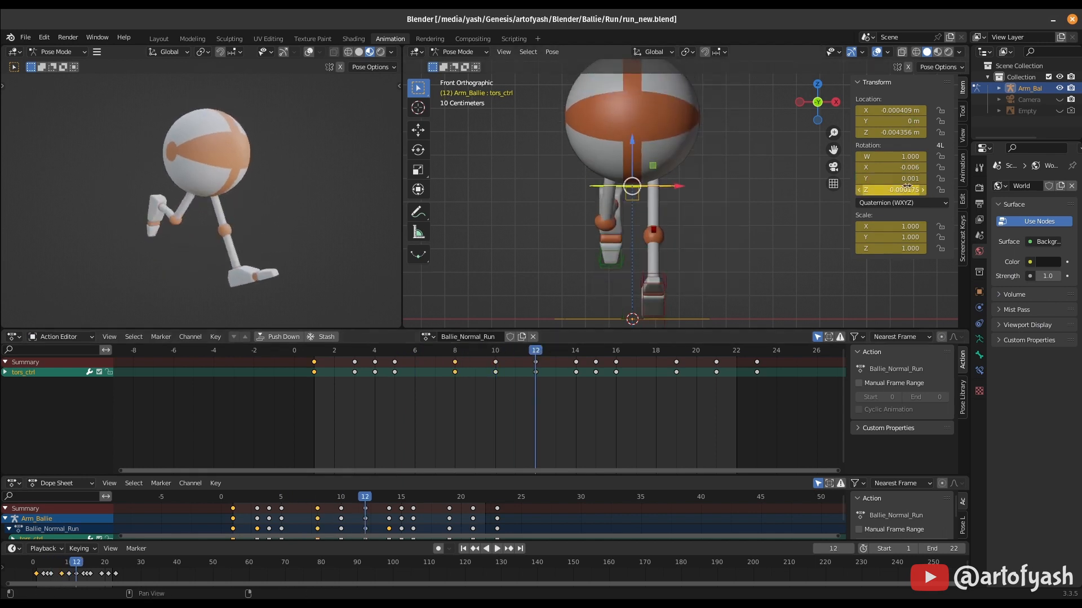
pyautogui.moveTo(555, 350); pyautogui.dragTo(535, 350)
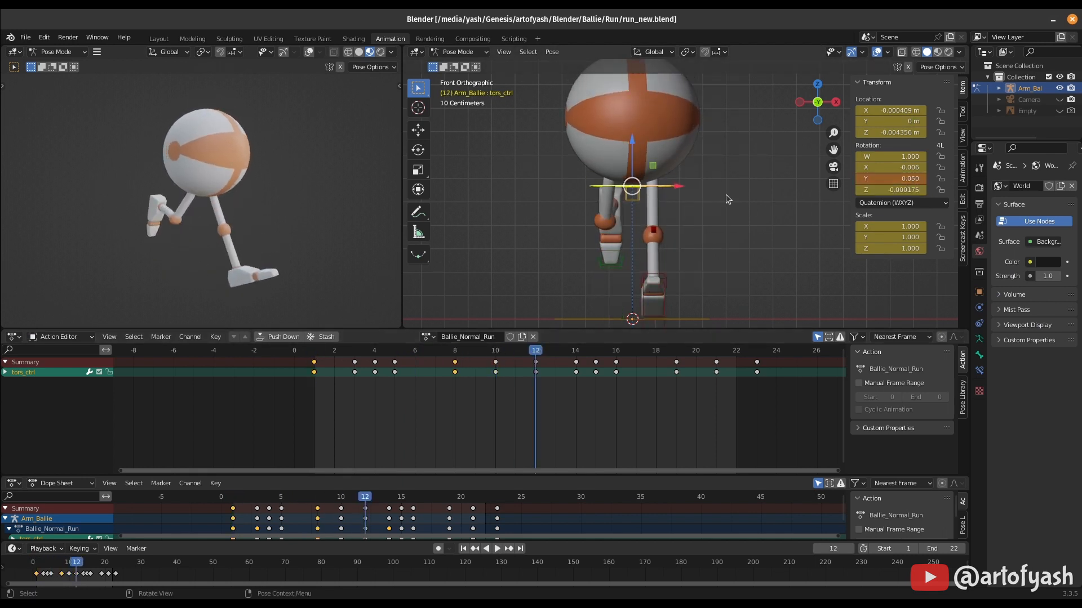
# Set the torso control's Y rotation to -0.025 on frame 4 and key it
pyautogui.press('space')
pyautogui.click(375, 363)
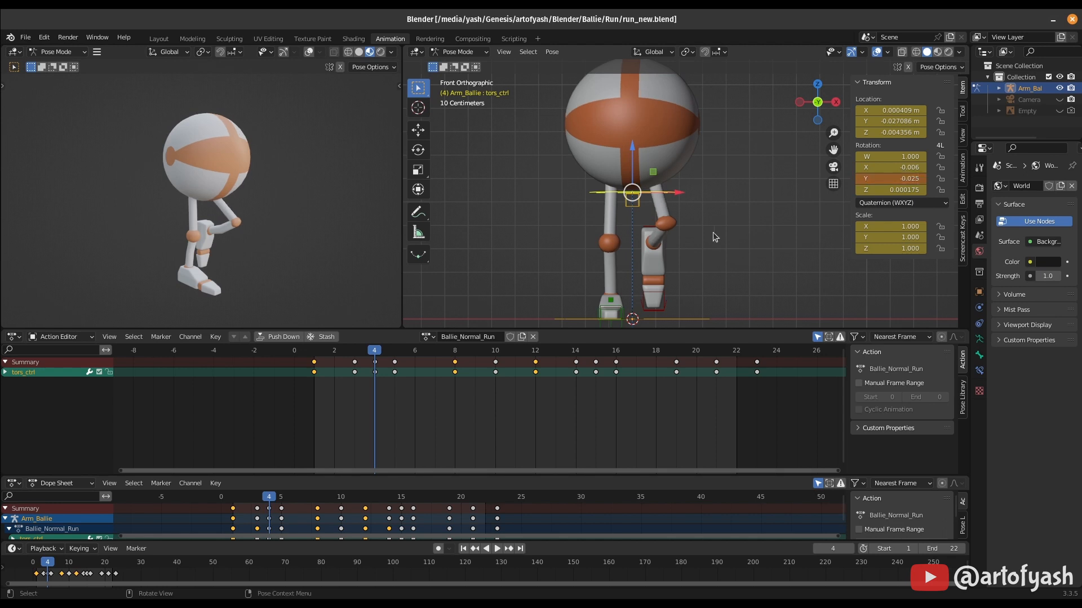
pyautogui.press('i')
# Try deleting the torso control's keyframes on frames 3 and 5 and play back the motion
pyautogui.click(354, 363)
pyautogui.press('x')
pyautogui.click(354, 378)
pyautogui.moveTo(335, 352); pyautogui.dragTo(398, 379)
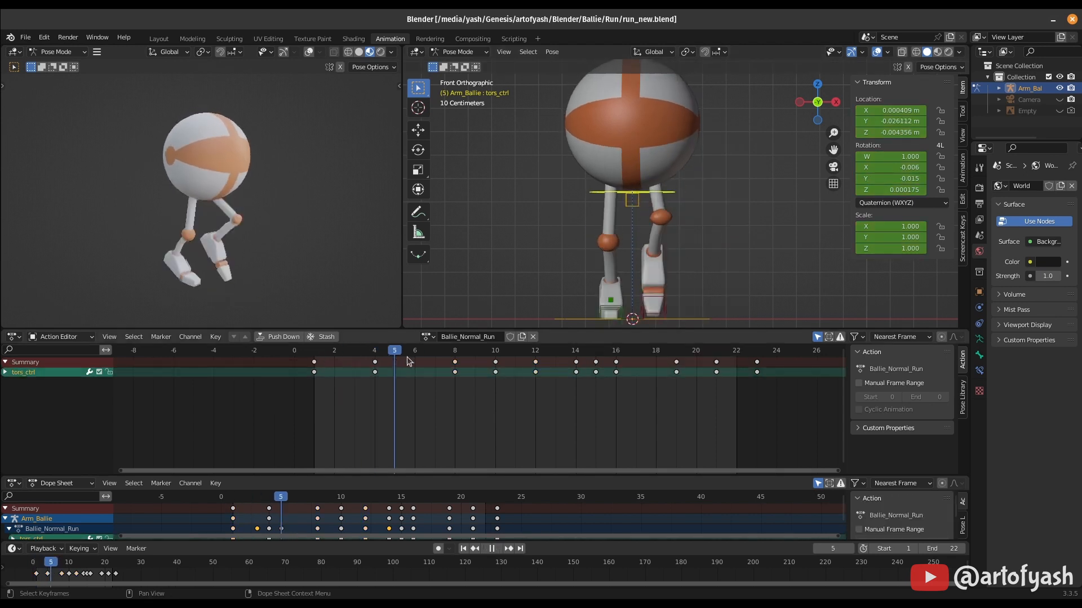
pyautogui.press('space')
# Undo the torso keyframe deletions
pyautogui.hotkey('ctrl', 'z')
pyautogui.hotkey('ctrl', 'z')
pyautogui.hotkey('ctrl', 'z')
pyautogui.hotkey('ctrl', 'z')
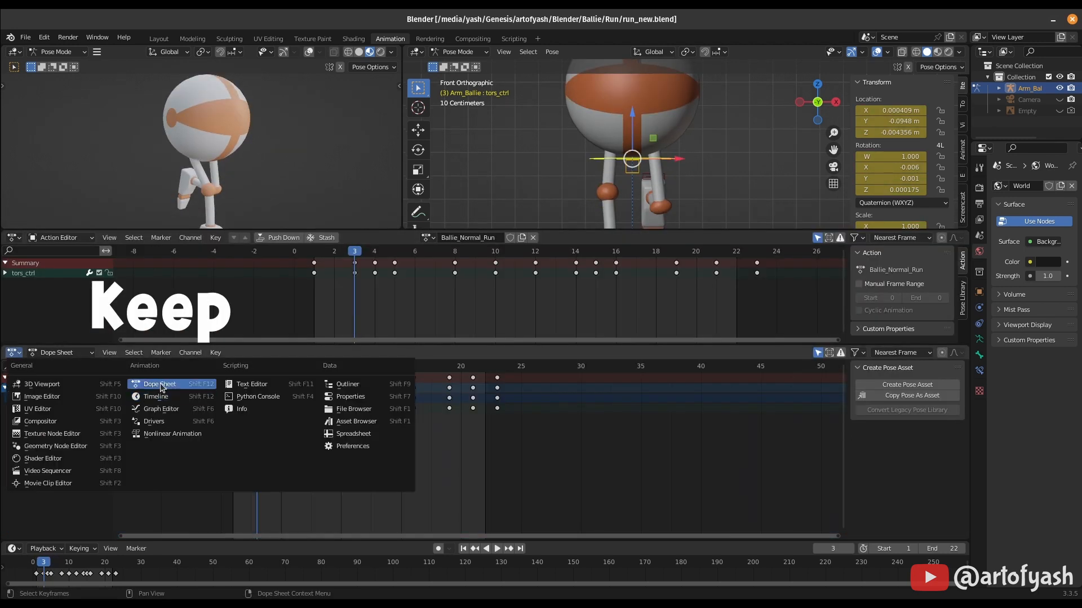
# Change the lower Dope Sheet to the Graph Editor and select the torso control's W Quaternion Rotation curve
pyautogui.click(164, 408)
pyautogui.click(65, 440)
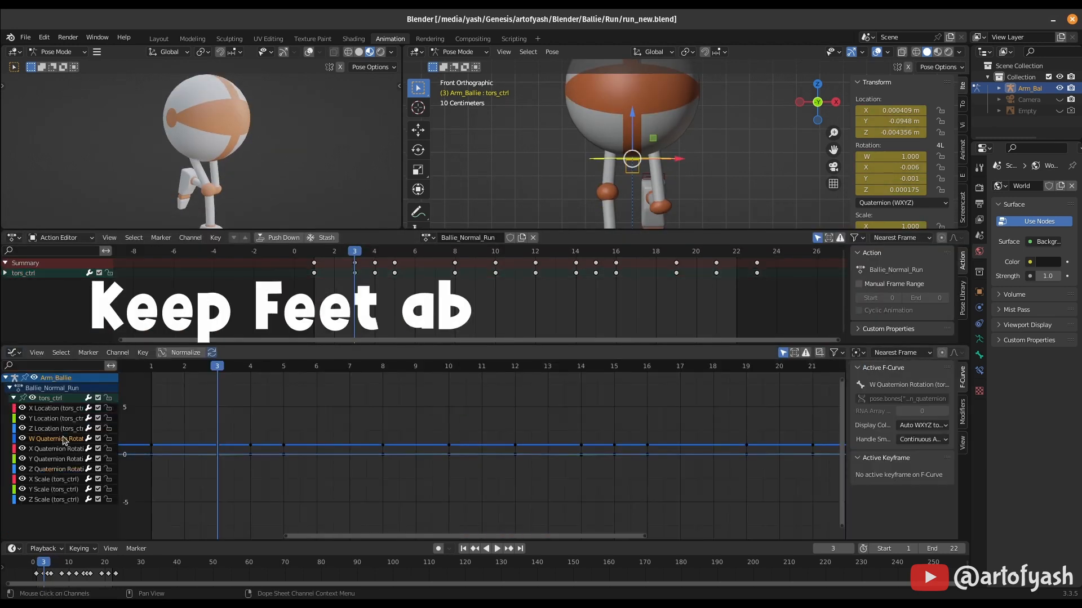
pyautogui.scroll(1, 151, 470)
# Try deleting the torso curve's keys around frame 3, and undo the change
pyautogui.moveTo(181, 431); pyautogui.dragTo(207, 479)
pyautogui.press('Delete')
pyautogui.press('Right')
pyautogui.hotkey('ctrl', 'z')
pyautogui.hotkey('ctrl', 'z')
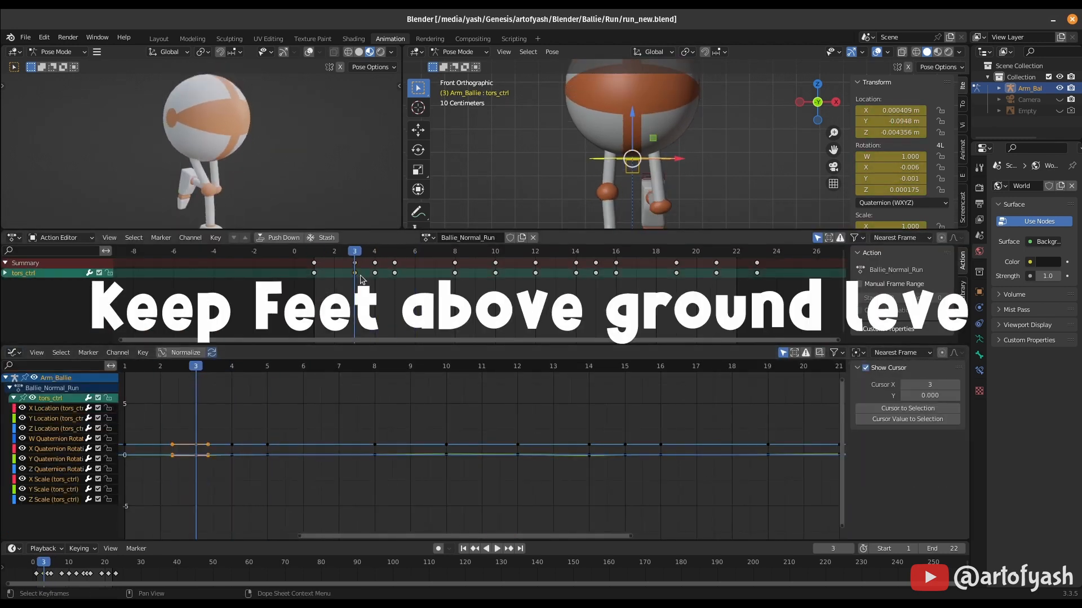
# Key an adjusted Y rotation for the torso control on frames 3 and 5 and play the animation
pyautogui.write('07')
pyautogui.press('Return')
pyautogui.press('i')
pyautogui.press('space')
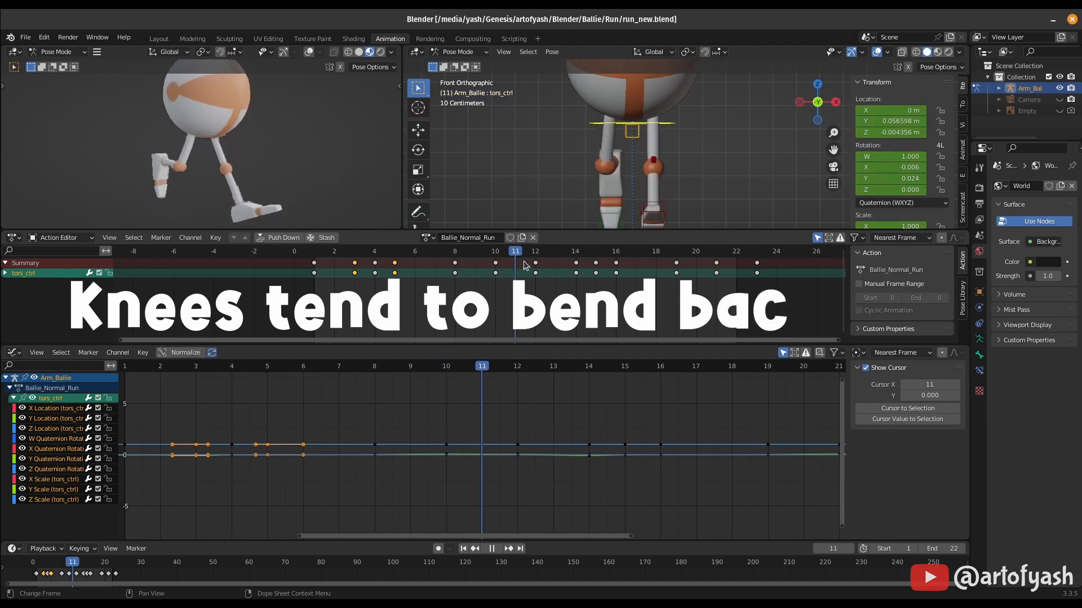
# Set the torso control's Y rotation to 0 and key further rotation adjustments across the second half of the run cycle
pyautogui.press('space')
pyautogui.click(901, 178)
pyautogui.write('0')
pyautogui.moveTo(346, 252); pyautogui.dragTo(616, 257)
pyautogui.click(539, 267)
pyautogui.click(890, 179)
pyautogui.press('i')
pyautogui.click(734, 144)
pyautogui.press('i')
pyautogui.click(777, 127)
pyautogui.click(540, 267)
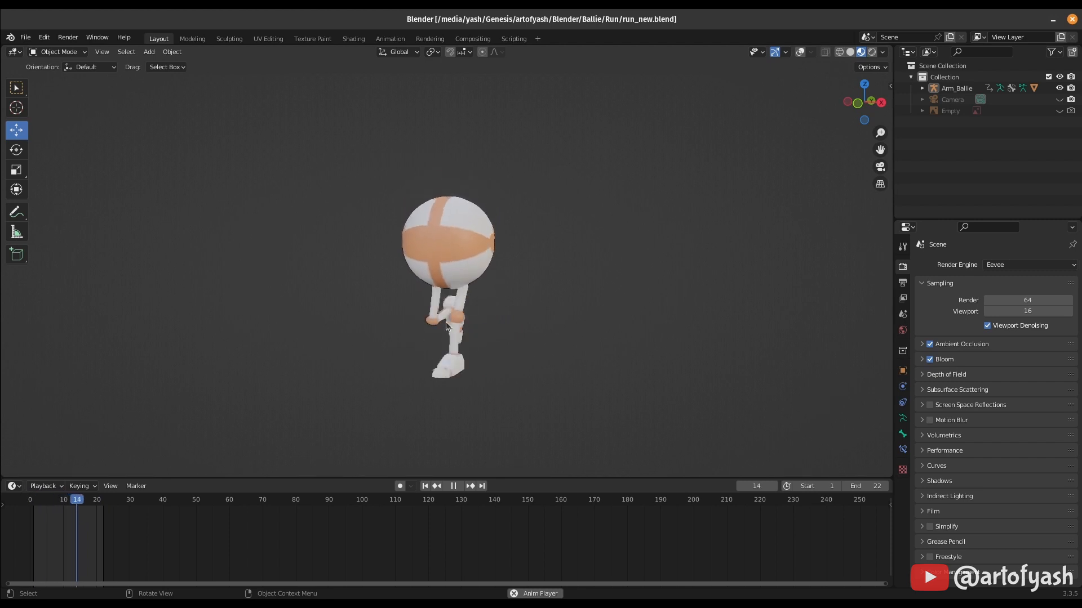
# Review the looping run animation in the Layout viewport from the right, front and left sides
pyautogui.scroll(2, 445, 323)
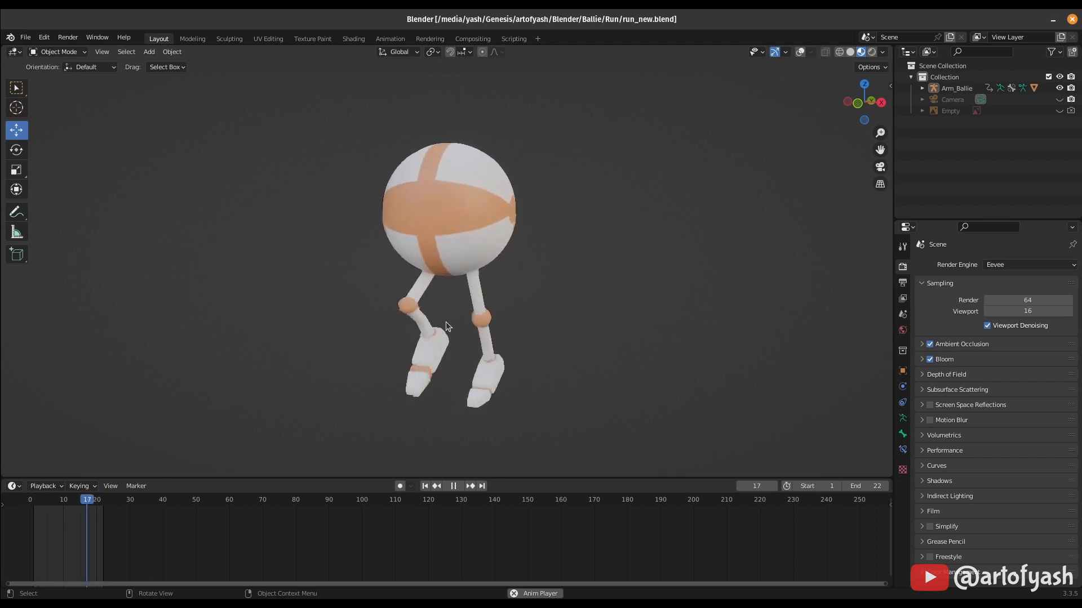
pyautogui.keyDown('alt'); pyautogui.moveTo(445, 324); pyautogui.dragTo(495, 347, button='middle'); pyautogui.keyUp('alt')
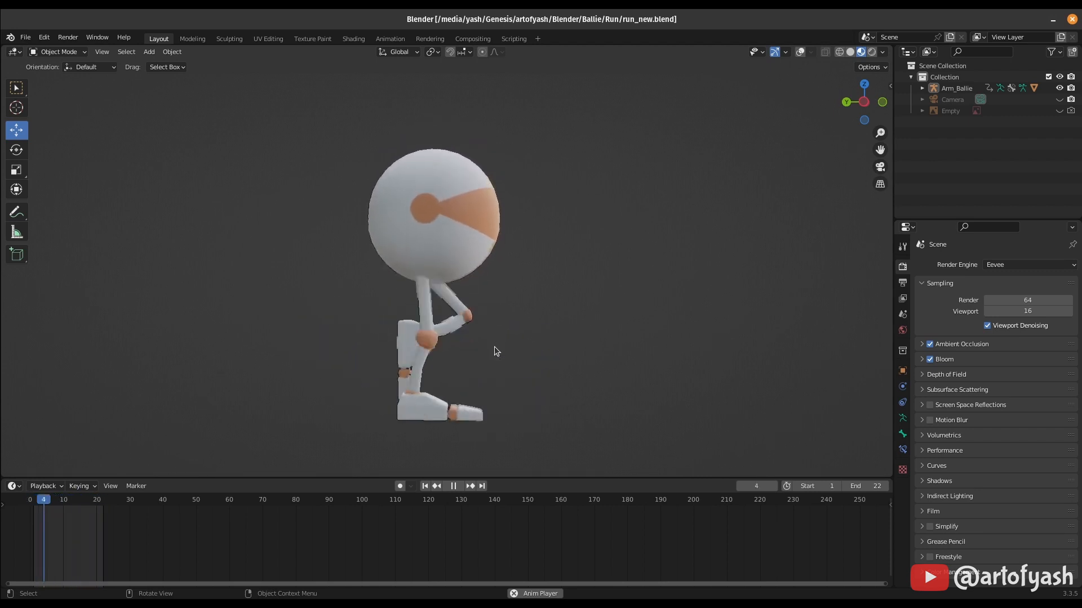
pyautogui.press('KP_3')
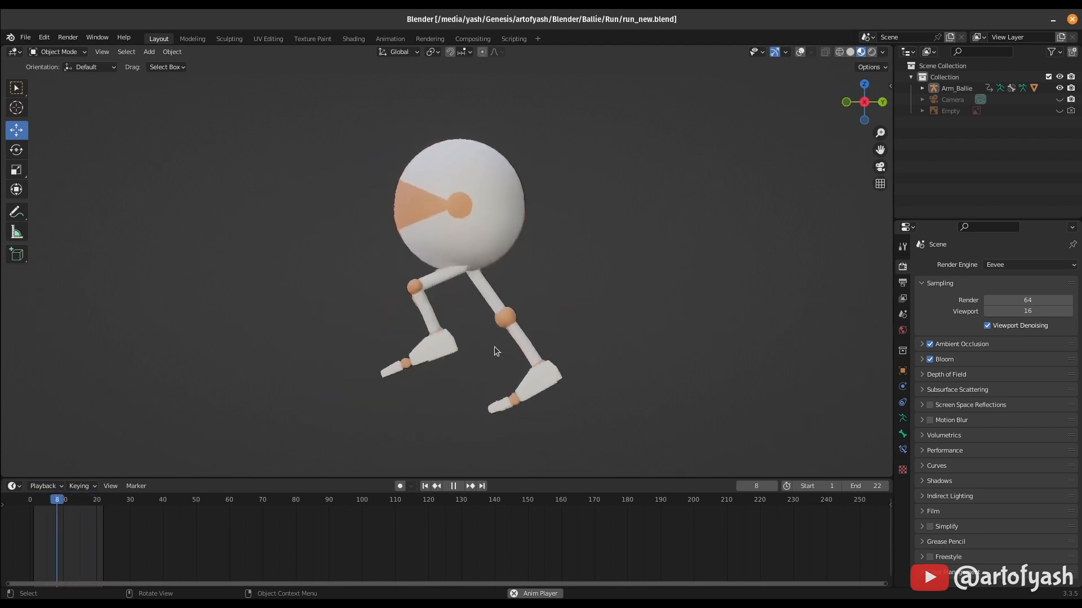
pyautogui.press('KP_1')
pyautogui.press('ctrl+KP_3')
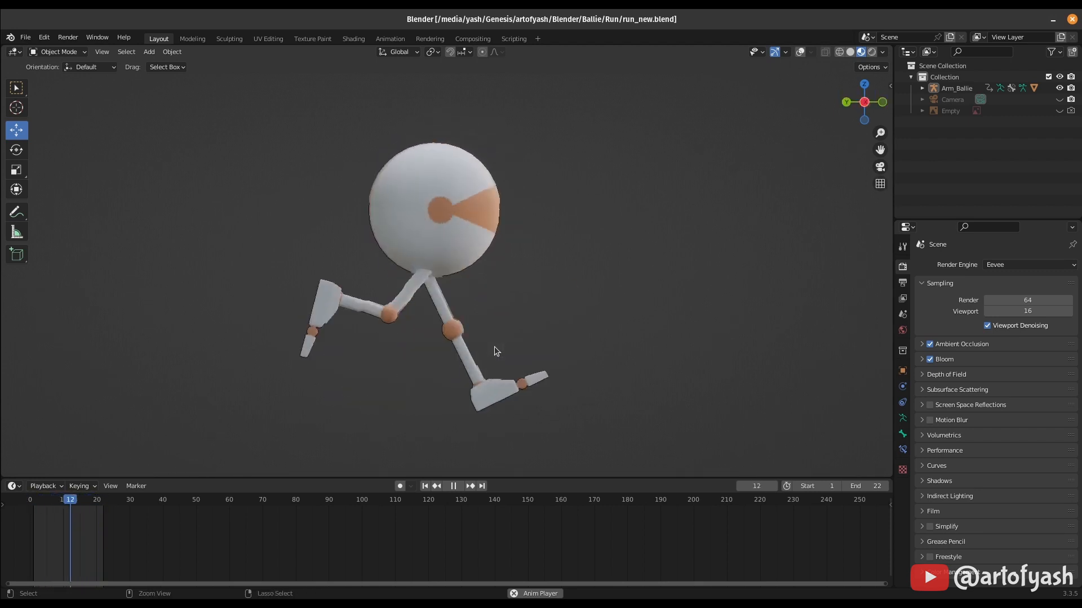
pyautogui.scroll(3, 495, 347)
pyautogui.keyDown('shift'); pyautogui.moveTo(495, 347); pyautogui.dragTo(485, 270, button='middle'); pyautogui.keyUp('shift')
pyautogui.scroll(-4, 485, 275)
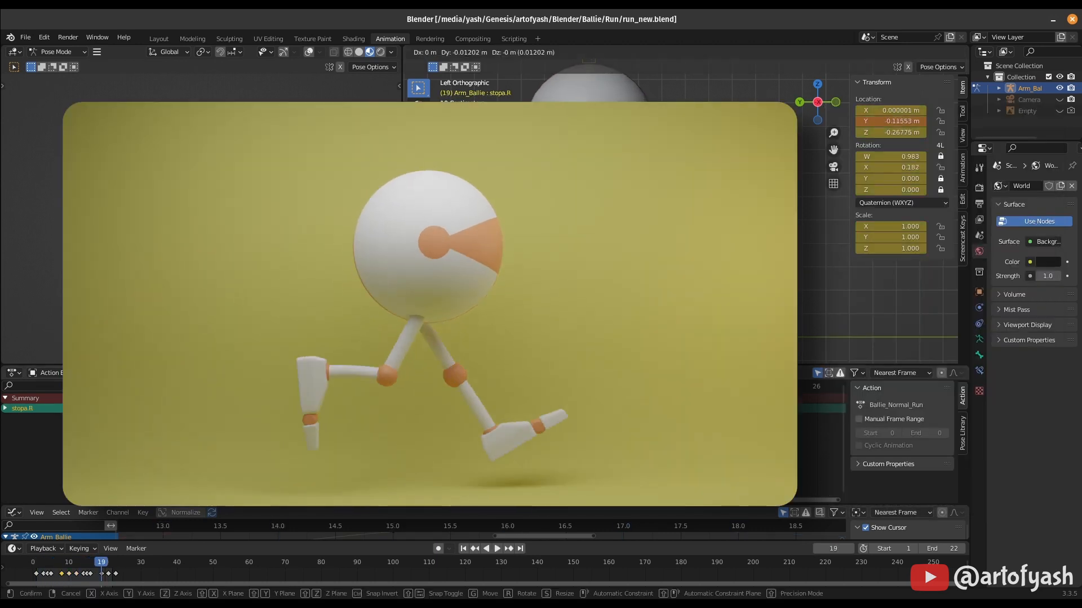
# Finish moving the right foot control about 0.012 m along Y on frame 19 and keyframe all bones
pyautogui.press('a')
pyautogui.press('i')
pyautogui.press('Left')
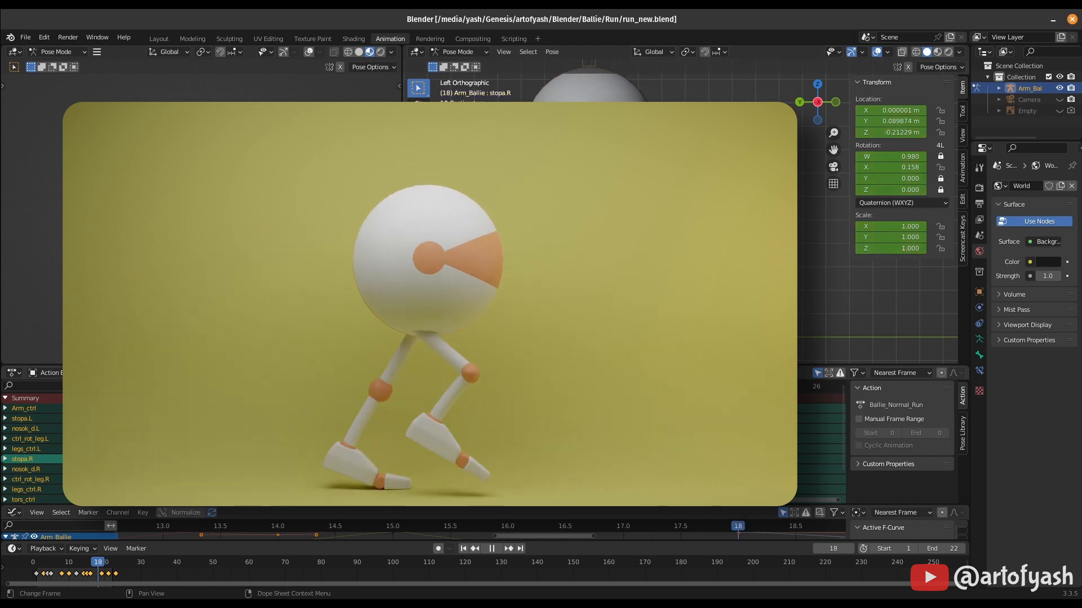
# Adjust the right foot control on frame 21 and play the run animation at a scene frame rate of 29.97 fps
pyautogui.press('Right')
pyautogui.press('Right')
pyautogui.press('Right')
pyautogui.press('g')
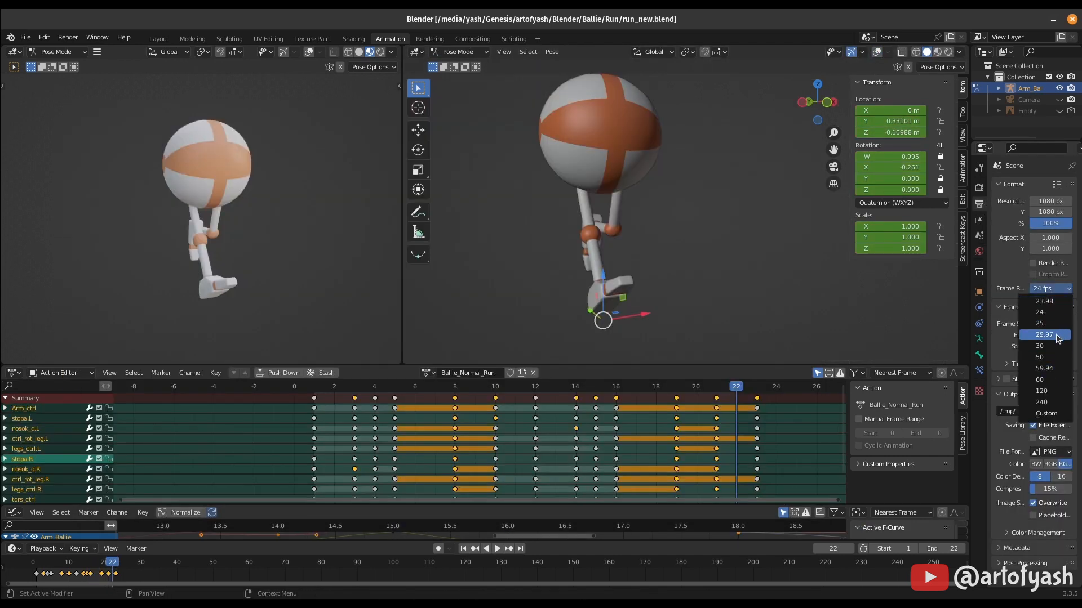
pyautogui.press('space')
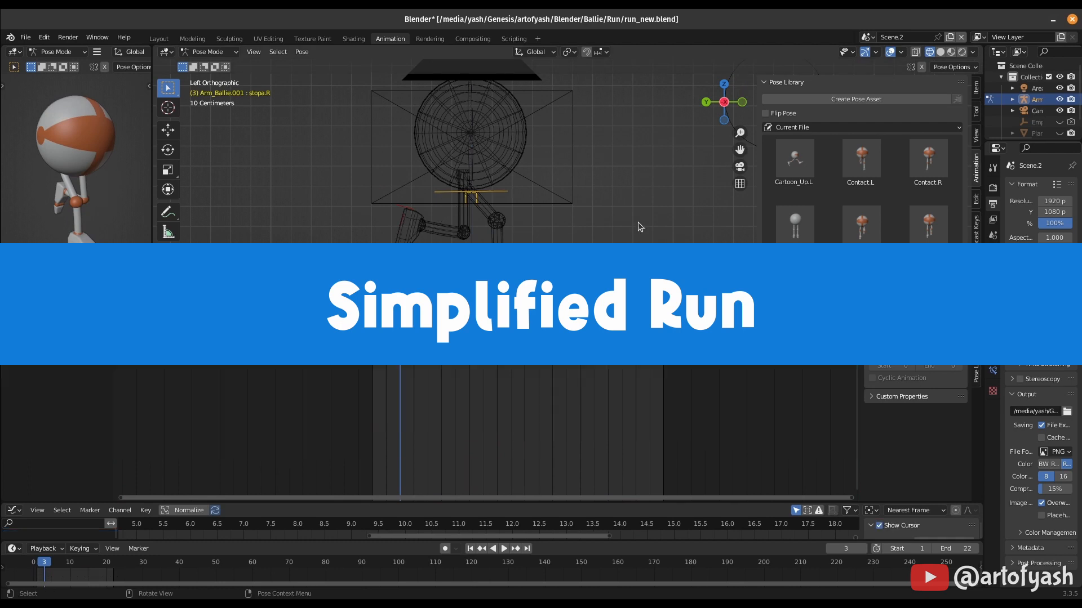
# Apply the Cartoon_Up.L pose to all bones on frame 8 of the Ballie_Cartoon_Run action and keyframe it
pyautogui.press('a')
pyautogui.click(6, 350)
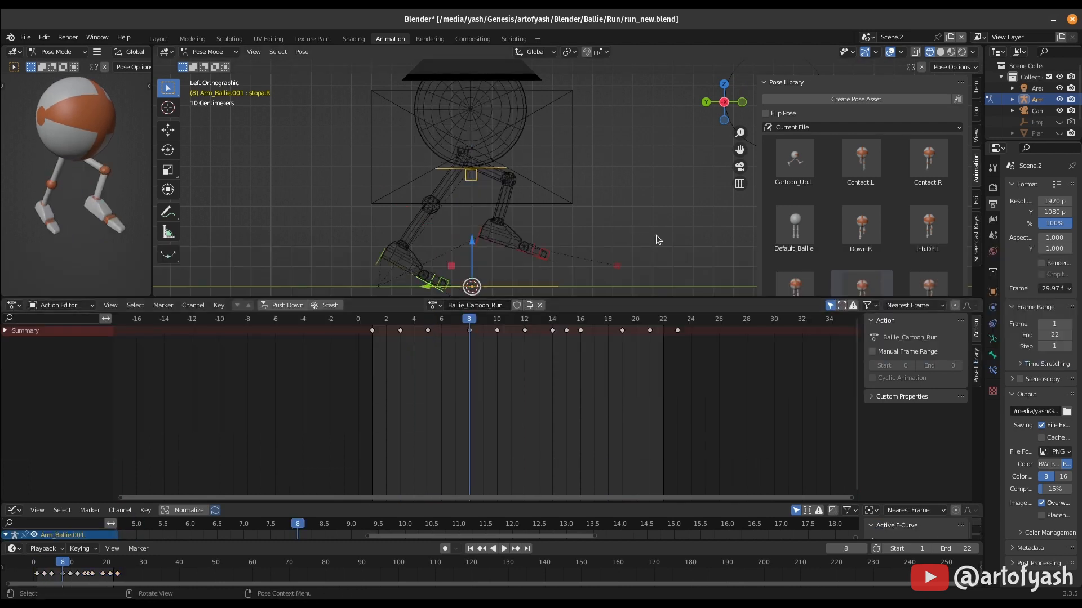
pyautogui.click(797, 164)
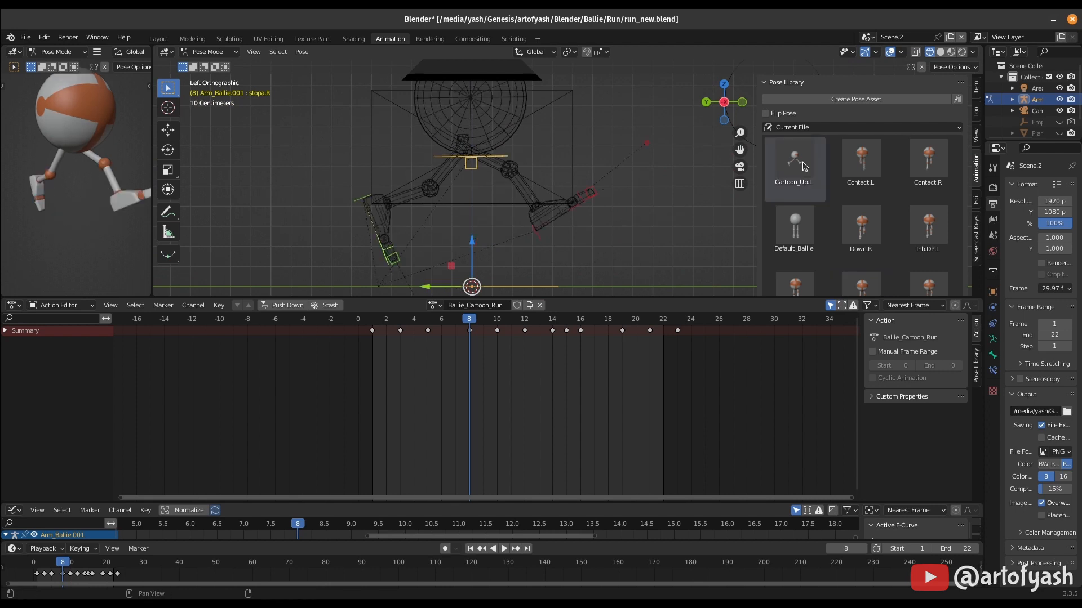
pyautogui.press('i')
pyautogui.click(603, 203)
pyautogui.press('space')
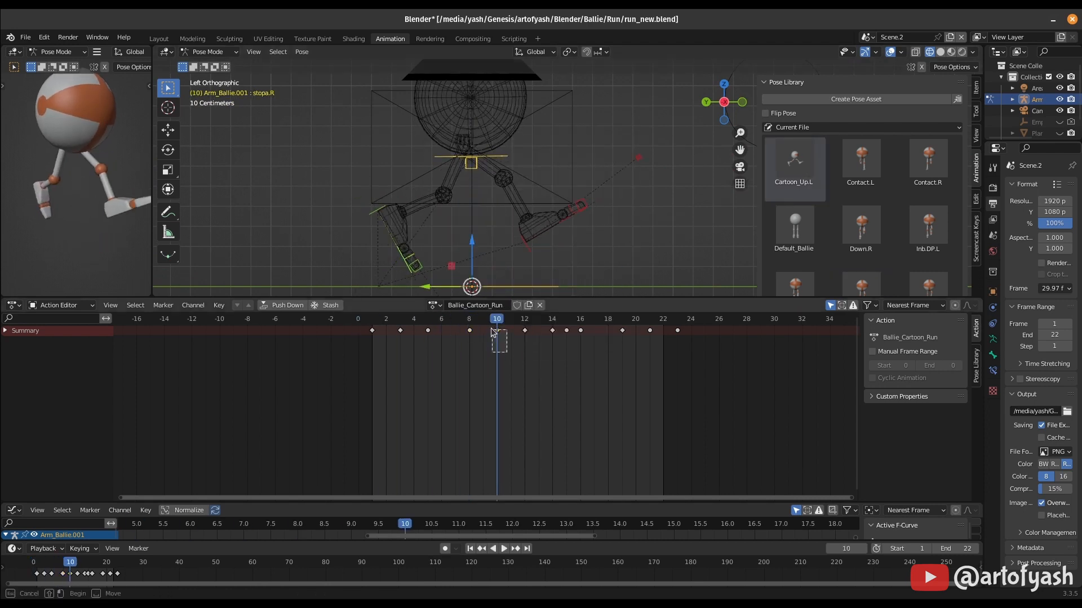
# Delete the keyframes on frames 10 and 15 of the Ballie_Cartoon_Run action
pyautogui.press('x')
pyautogui.click(506, 390)
pyautogui.moveTo(492, 331); pyautogui.dragTo(538, 317)
pyautogui.click(567, 331)
# Apply the flipped Cartoon_Up.L pose to all bones on frame 19, keyframe it and play the animation
pyautogui.press('a')
pyautogui.doubleClick(790, 172)
pyautogui.press('i')
pyautogui.click(679, 194)
pyautogui.moveTo(580, 176); pyautogui.dragTo(544, 184, button='middle')
pyautogui.press('space')
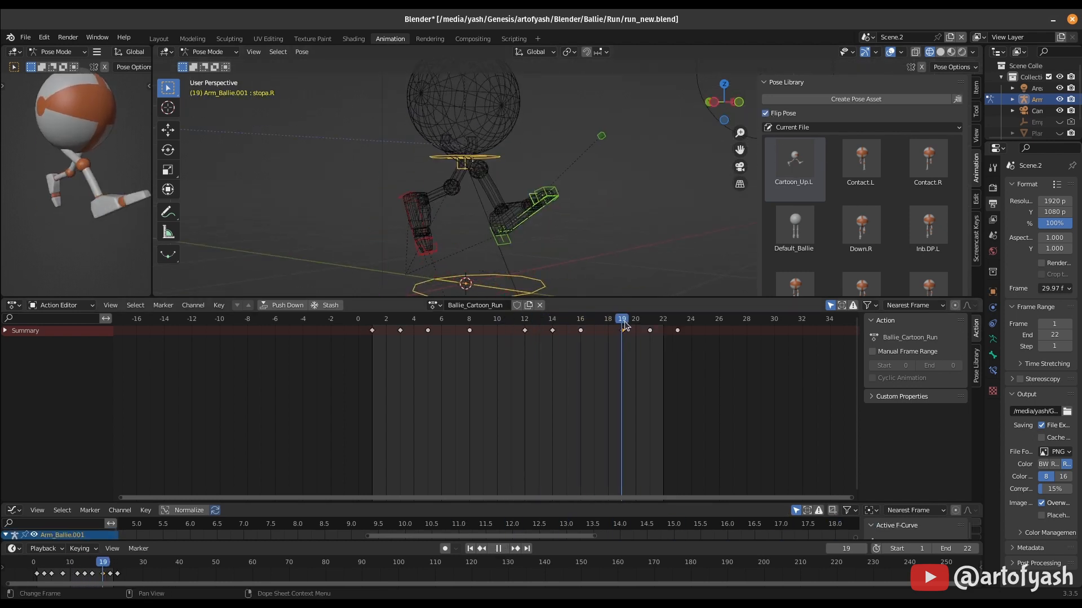
# Delete the keyframes on frame 21 and go back to the early frames of the cartoon run
pyautogui.press('Delete')
pyautogui.moveTo(669, 320); pyautogui.dragTo(700, 350)
pyautogui.press('ctrl+KP_3')
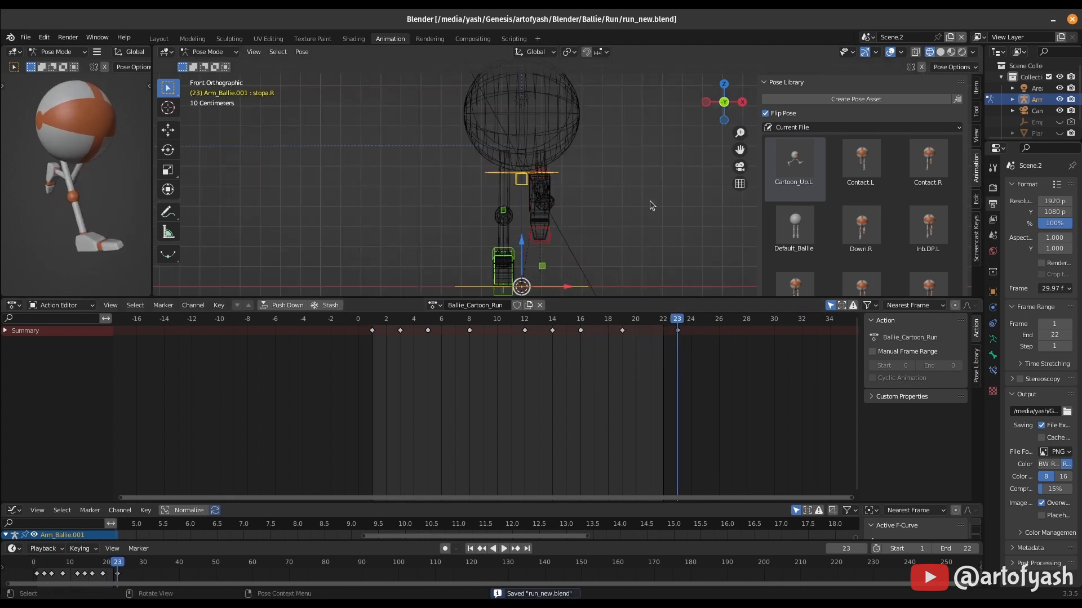
pyautogui.hotkey('shift', 'Left')
pyautogui.keyDown('shift'); pyautogui.moveTo(563, 195); pyautogui.dragTo(569, 220, button='middle'); pyautogui.keyUp('shift')
pyautogui.click(414, 318)
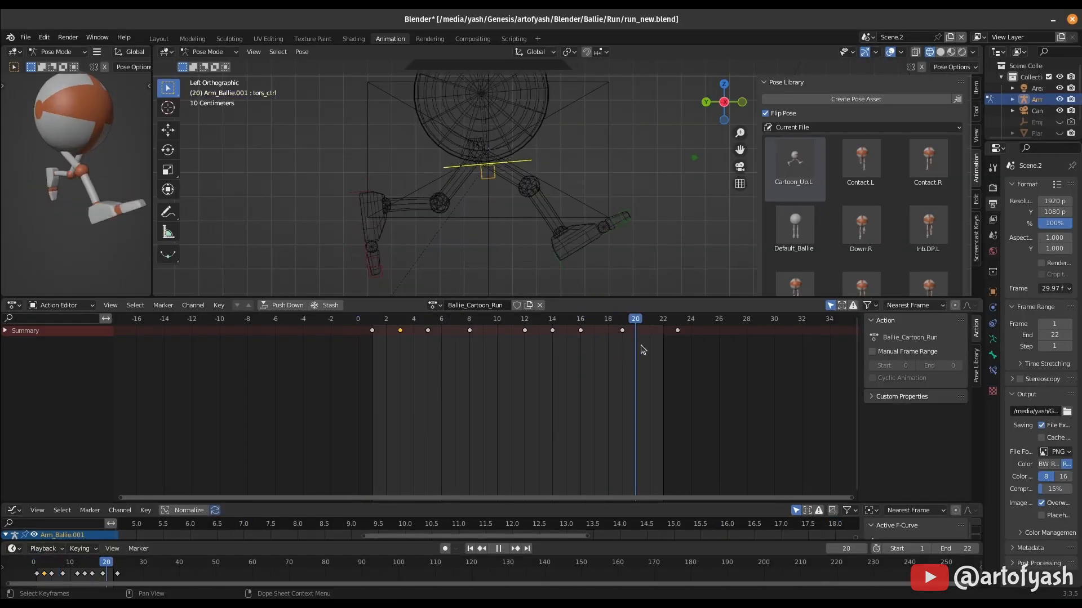
# Save the file and play the cartoon run from the start in an enlarged preview viewport
pyautogui.press('space')
pyautogui.moveTo(637, 320); pyautogui.dragTo(364, 305)
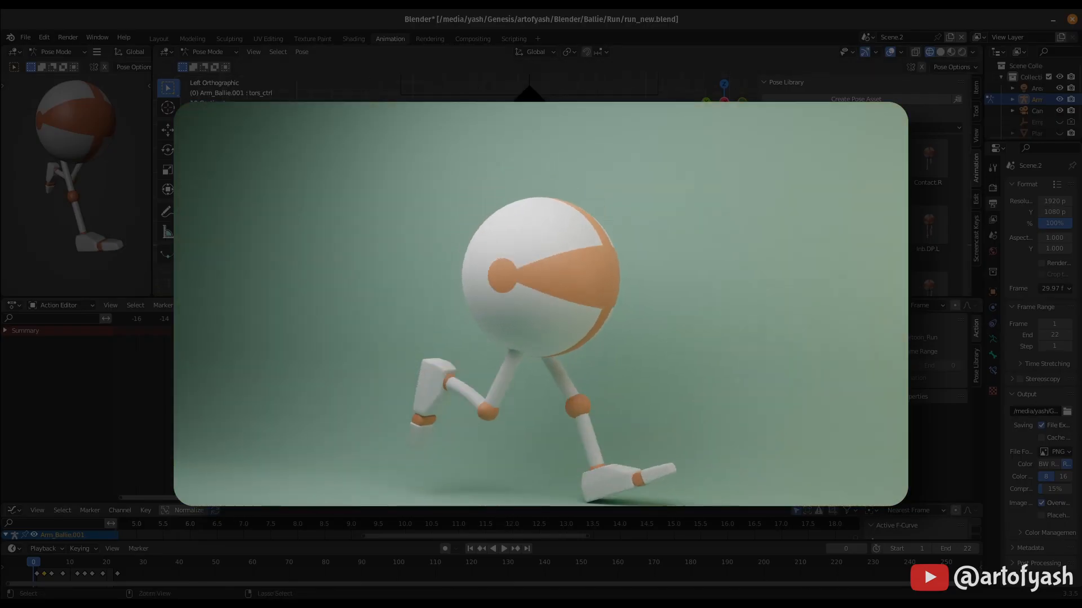
pyautogui.hotkey('ctrl', 's')
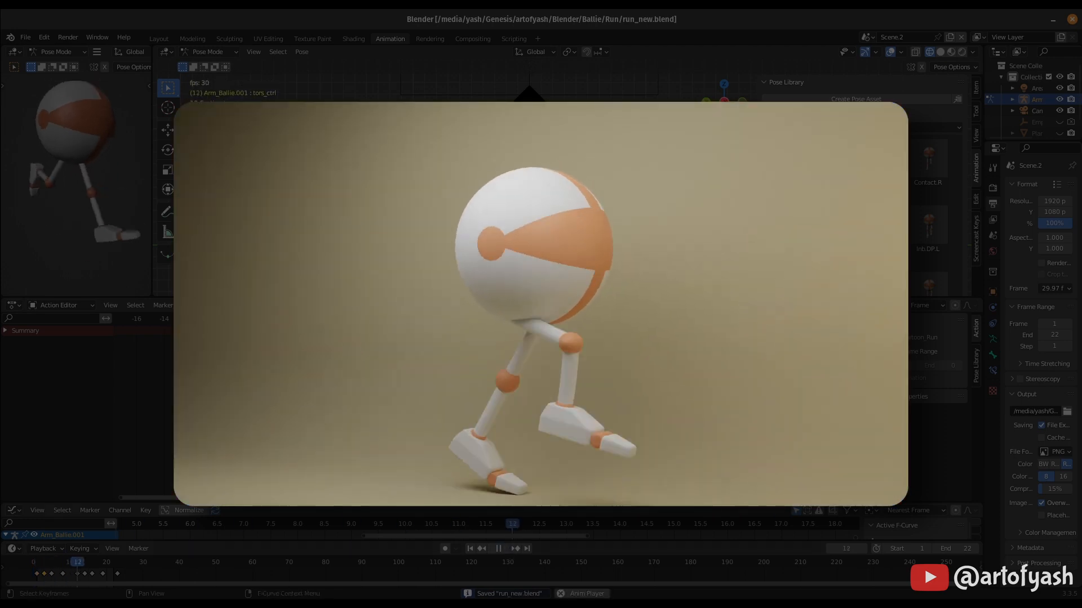
pyautogui.click(509, 553)
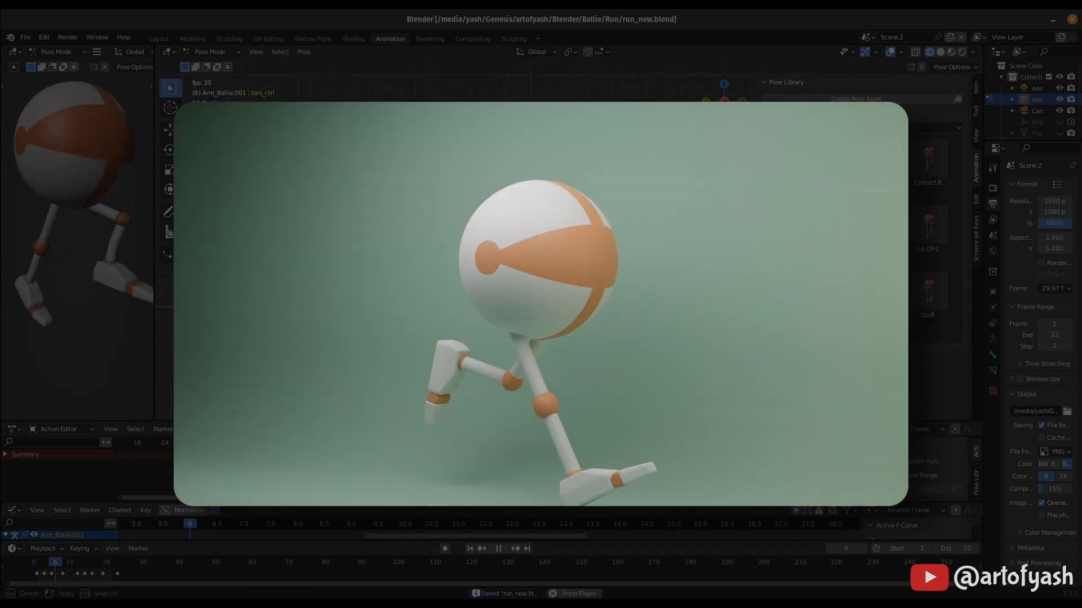
pyautogui.moveTo(157, 254); pyautogui.dragTo(486, 254)
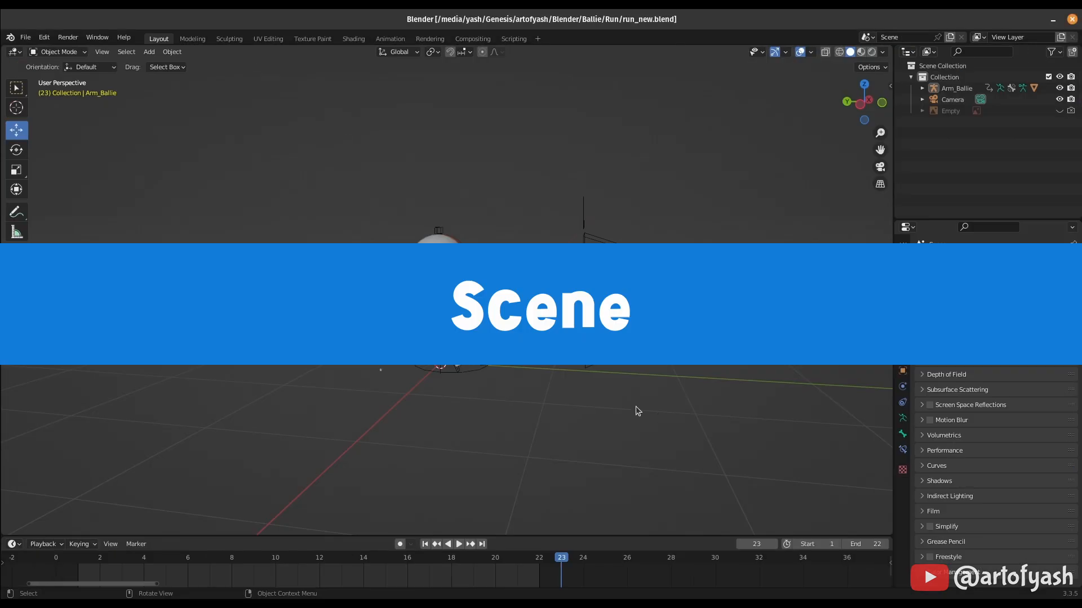
# Add a mesh plane, extrude one edge up into a wall and bevel the corner into a curved backdrop
pyautogui.hotkey('shift', 'a')
pyautogui.click(604, 147)
pyautogui.press('KP_3')
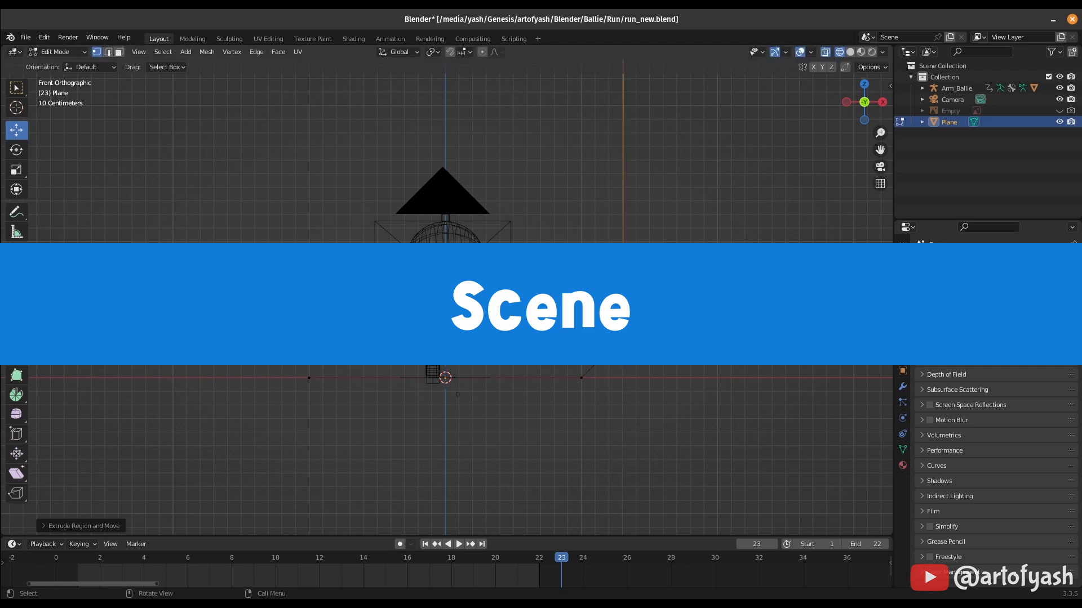
pyautogui.scroll(2, 682, 469)
pyautogui.scroll(-3, 681, 418)
pyautogui.moveTo(682, 418); pyautogui.dragTo(734, 420, button='middle')
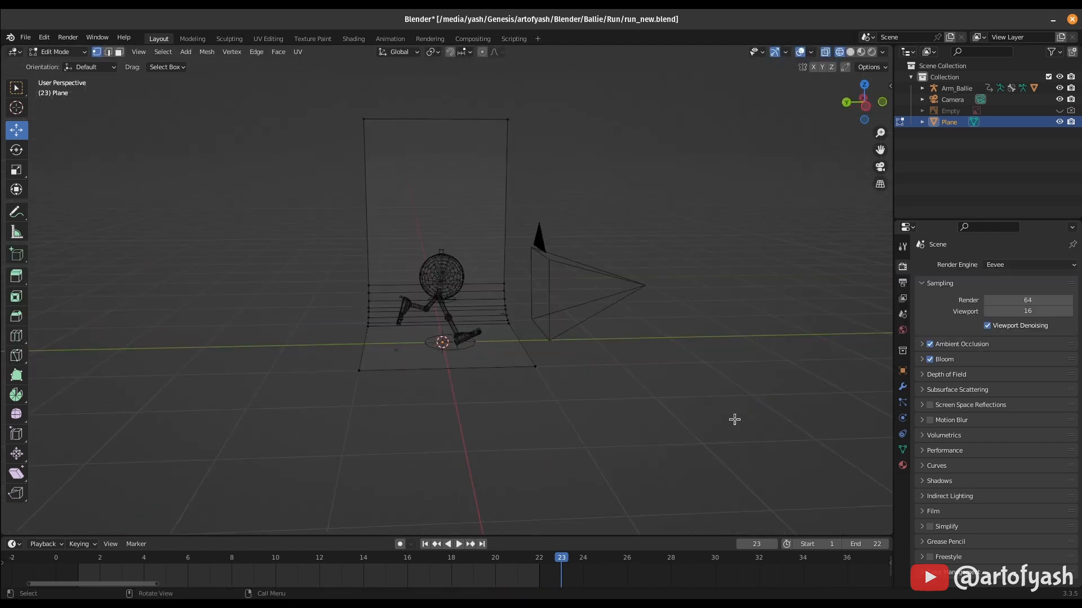
# Add two loop cuts across the backdrop's width and subdivide its wall with two more
pyautogui.press('KP_1')
pyautogui.press('KP_3')
pyautogui.press('a')
pyautogui.hotkey('ctrl', 'r')
pyautogui.scroll(1, 443, 295)
pyautogui.click(443, 295)
pyautogui.rightClick(444, 295)
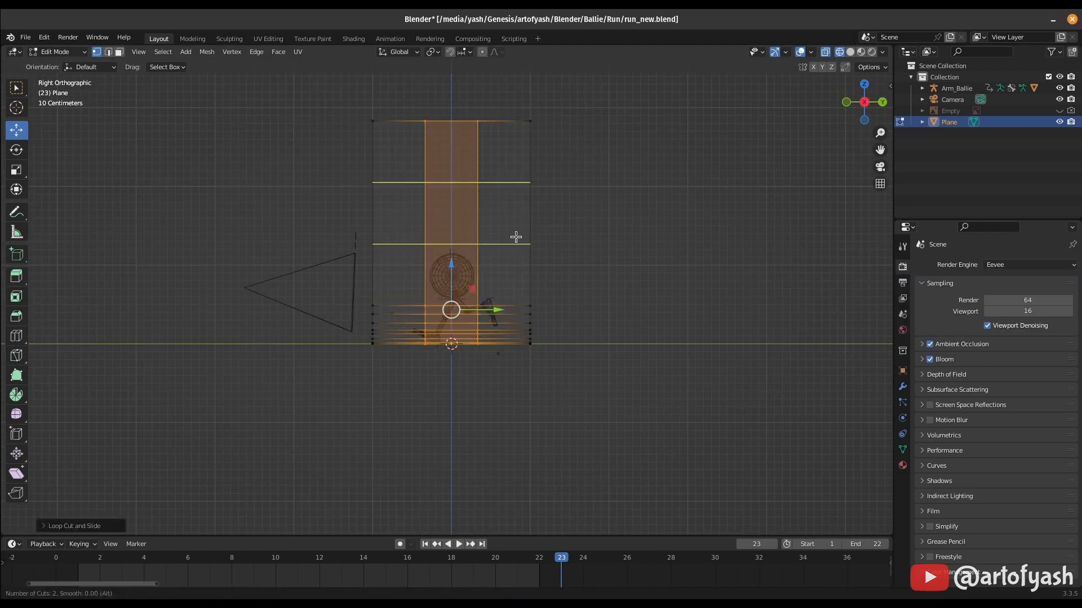
# Scale the whole backdrop along Y to about 5.37 m wide
pyautogui.moveTo(514, 237); pyautogui.dragTo(564, 282, button='middle')
pyautogui.press('KP_3')
pyautogui.press('a')
pyautogui.press('s')
pyautogui.press('y')
pyautogui.click(840, 354)
pyautogui.moveTo(839, 353); pyautogui.dragTo(563, 394, button='middle')
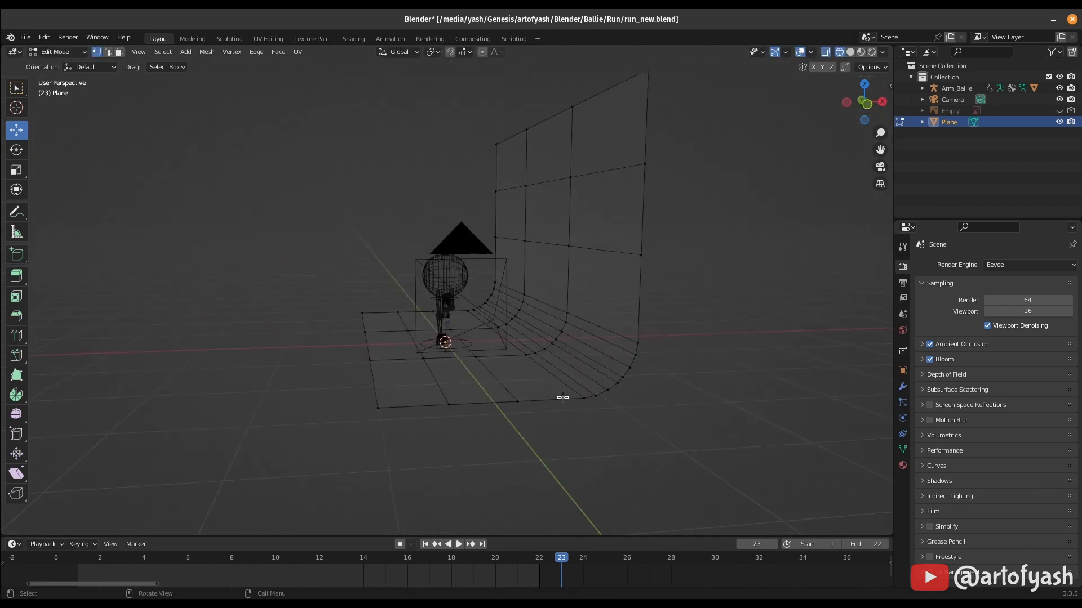
# Move the floor edge loop nearest the backdrop's curve slightly toward the wall and leave Edit Mode
pyautogui.press('KP_1')
pyautogui.press('g')
pyautogui.click(457, 409)
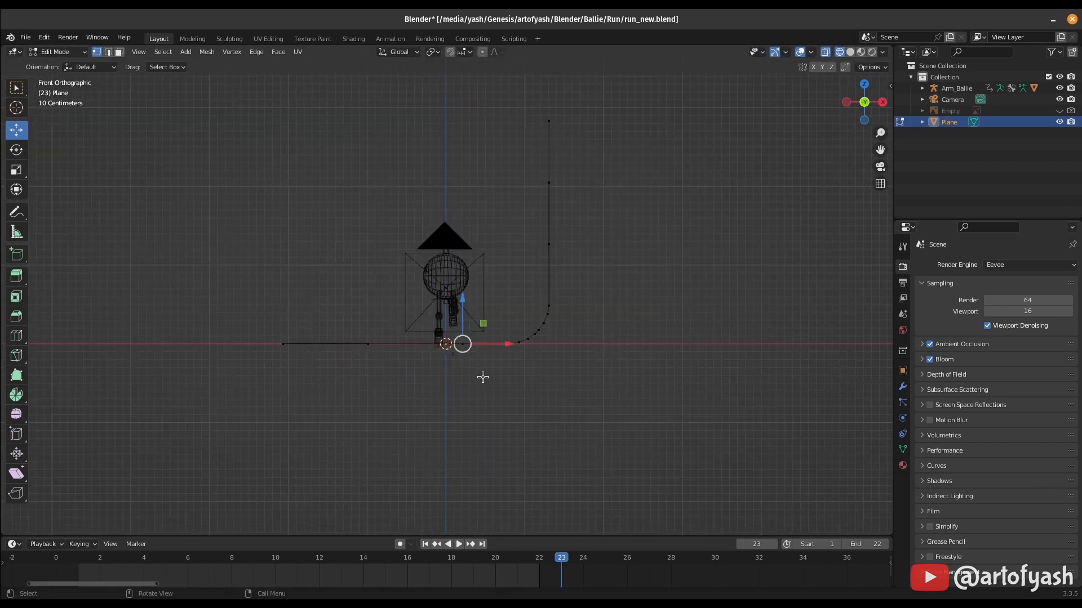
pyautogui.press('Tab')
# Look through the camera, straighten its framing on the character and set the render resolution width to 1920 px
pyautogui.moveTo(482, 377); pyautogui.dragTo(530, 316, button='middle')
pyautogui.press('KP_0')
pyautogui.press('n')
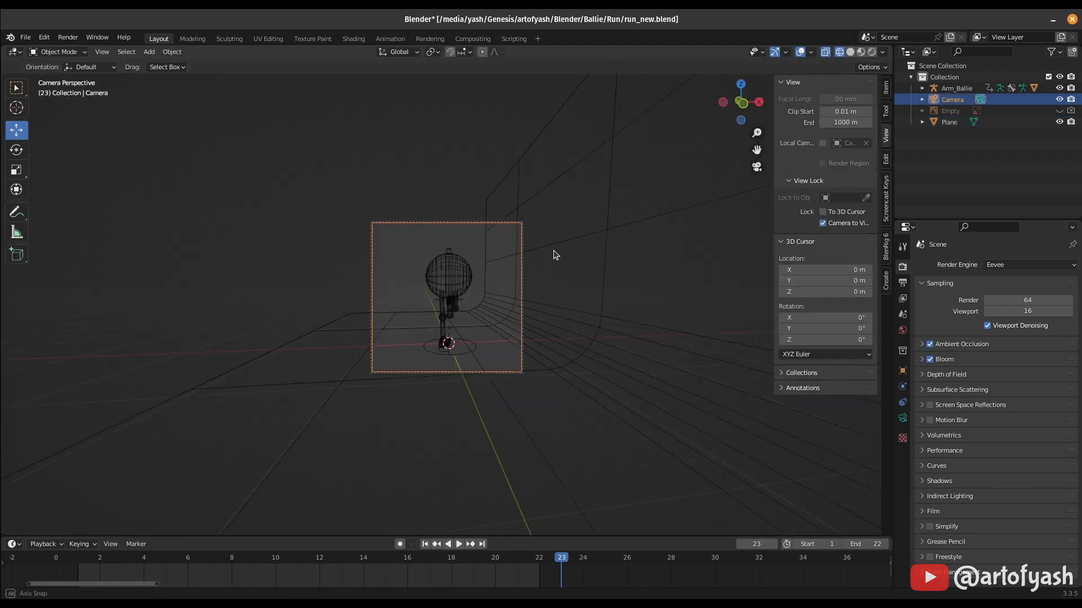
pyautogui.keyDown('shift'); pyautogui.moveTo(581, 265); pyautogui.dragTo(586, 267, button='middle'); pyautogui.keyUp('shift')
pyautogui.click(902, 282)
pyautogui.doubleClick(1038, 282)
pyautogui.write('1920')
pyautogui.press('Return')
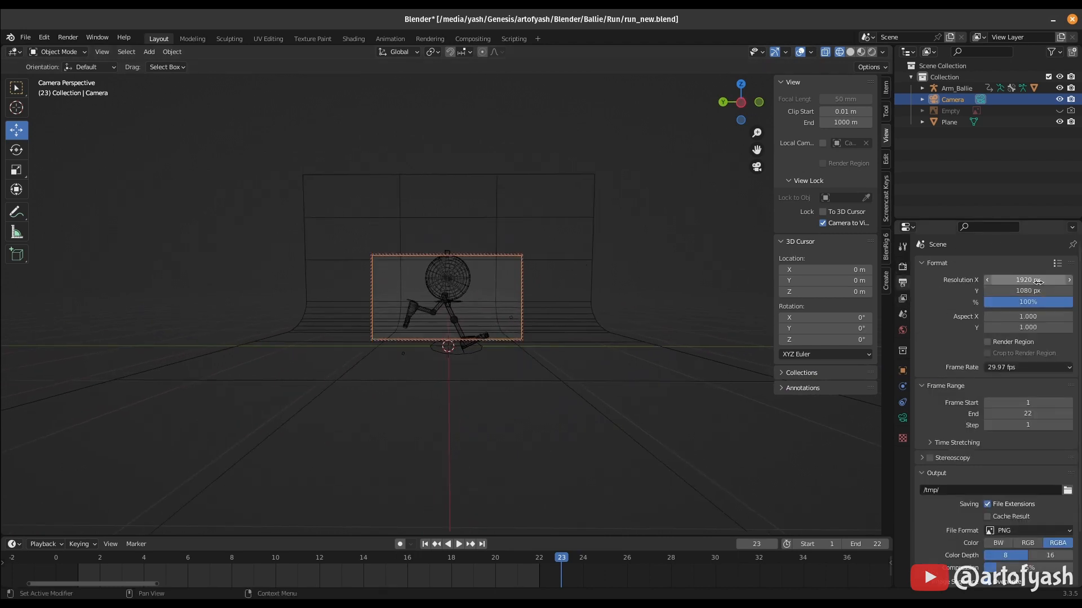
pyautogui.press('Home')
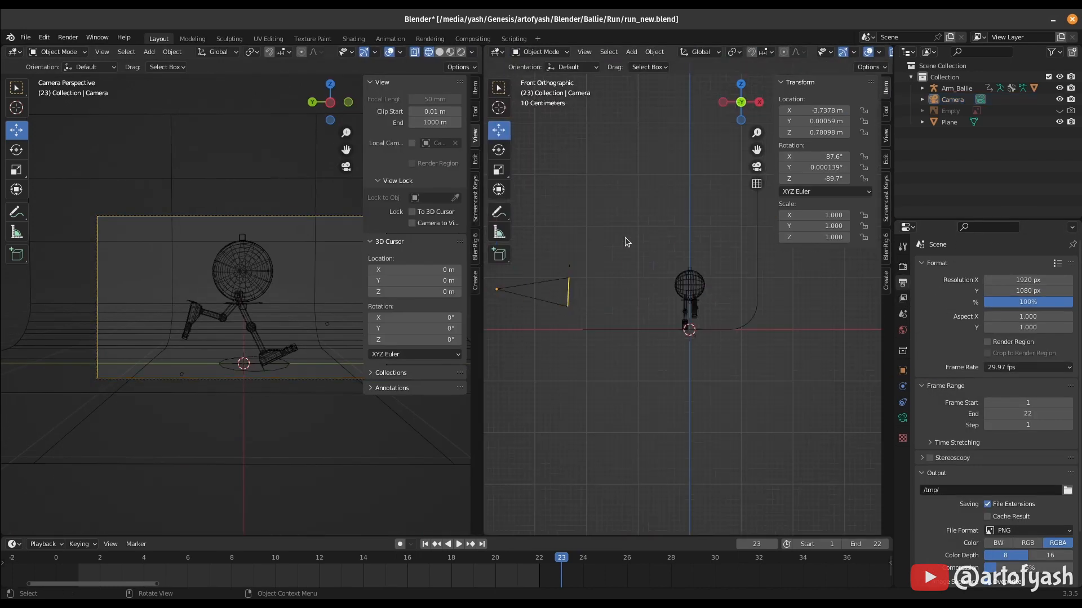
# Add an empty at the character and raise it about 0.83 m along Z
pyautogui.hotkey('shift', 'a')
pyautogui.moveTo(589, 346)
pyautogui.click(669, 346)
pyautogui.press('g')
pyautogui.press('z')
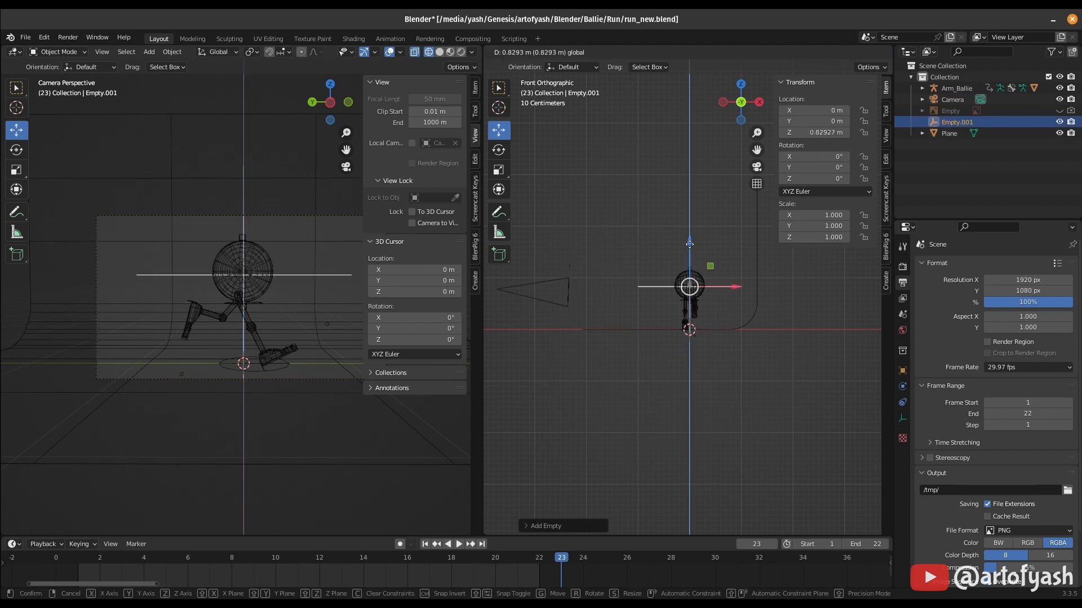
# Focus the camera's depth of field on the new empty and add a Damped Track constraint targeting it along -Z
pyautogui.click(535, 290)
pyautogui.click(903, 418)
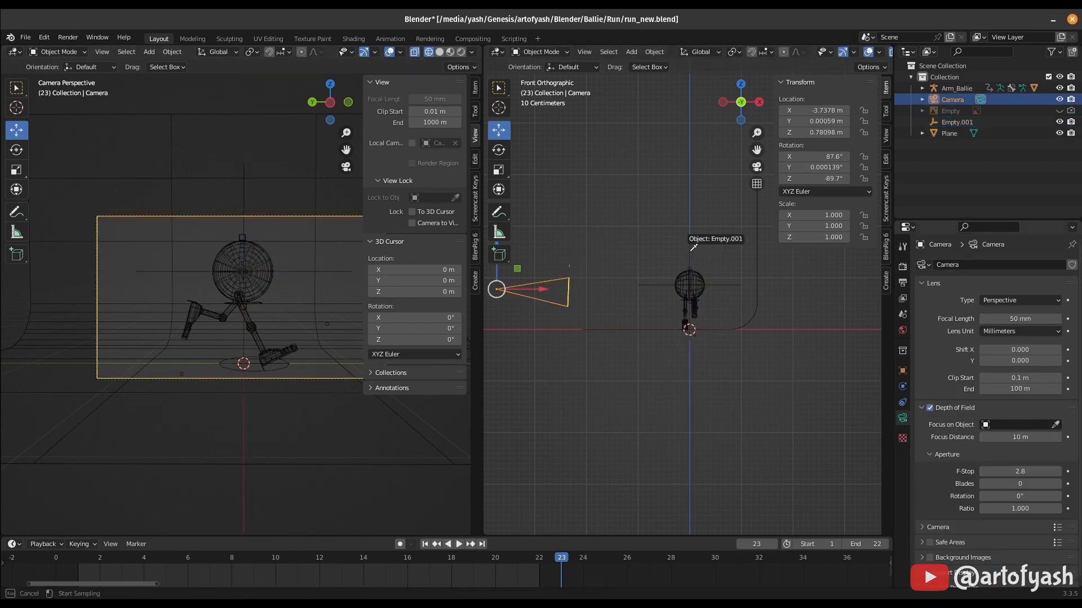
pyautogui.click(902, 403)
pyautogui.click(994, 265)
pyautogui.click(969, 311)
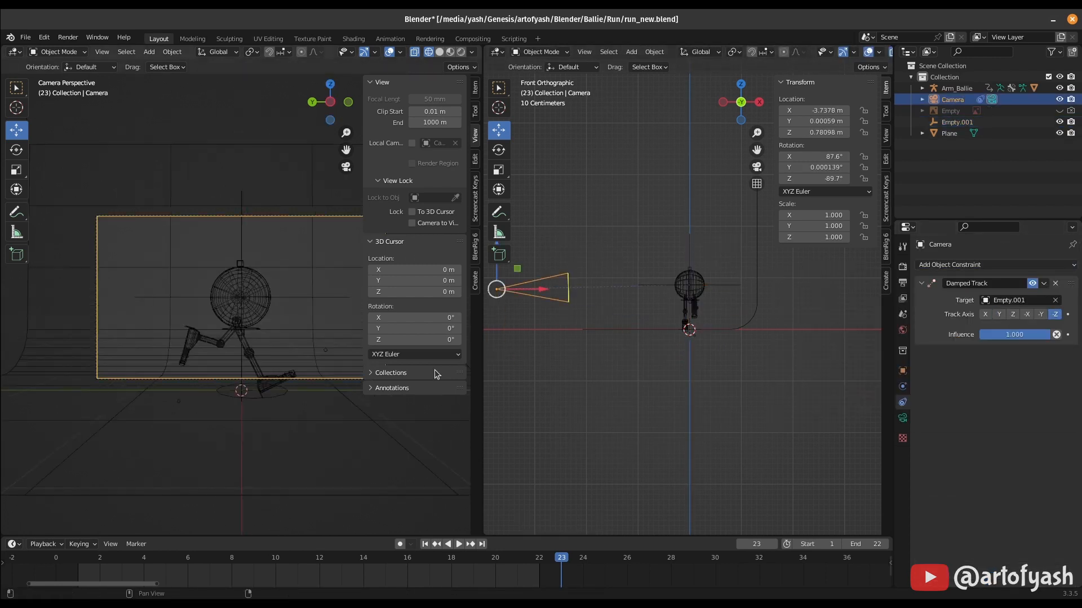
# Move the camera back from the character to about X -4.51 m and Z 0.74 m
pyautogui.press('g')
pyautogui.press('x')
pyautogui.click(578, 268)
pyautogui.scroll(-1, 577, 269)
pyautogui.moveTo(577, 269); pyautogui.dragTo(621, 252, button='middle')
pyautogui.press('KP_1')
pyautogui.keyDown('shift'); pyautogui.moveTo(521, 253); pyautogui.dragTo(583, 251, button='middle'); pyautogui.keyUp('shift')
pyautogui.press('g')
pyautogui.click(562, 251)
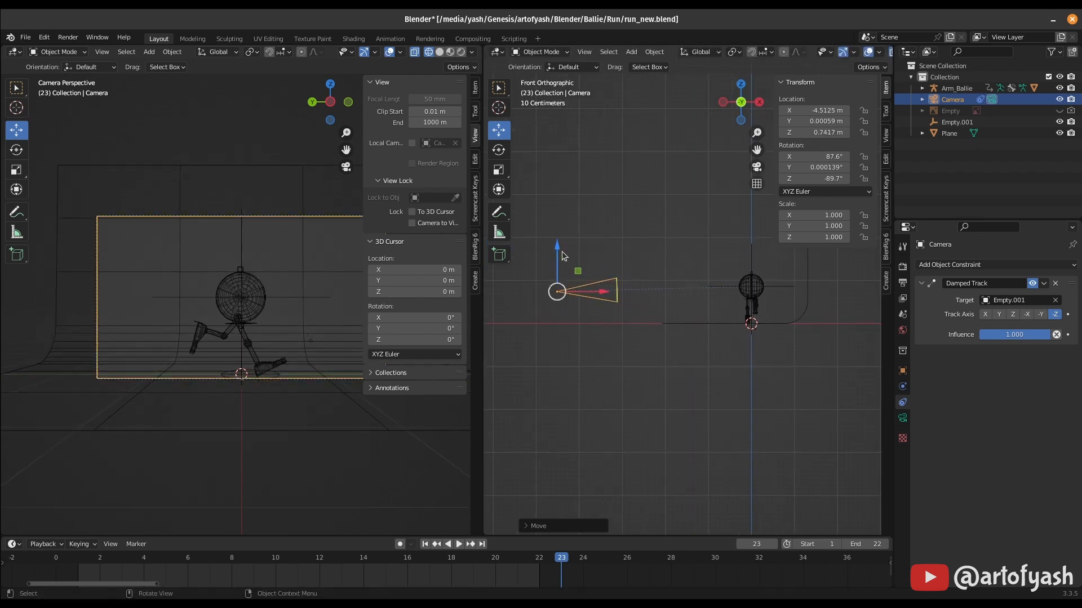
# Lower the camera to about Z 0.69 m and bring it closer to the character along X
pyautogui.press('g')
pyautogui.press('z')
pyautogui.click(606, 286)
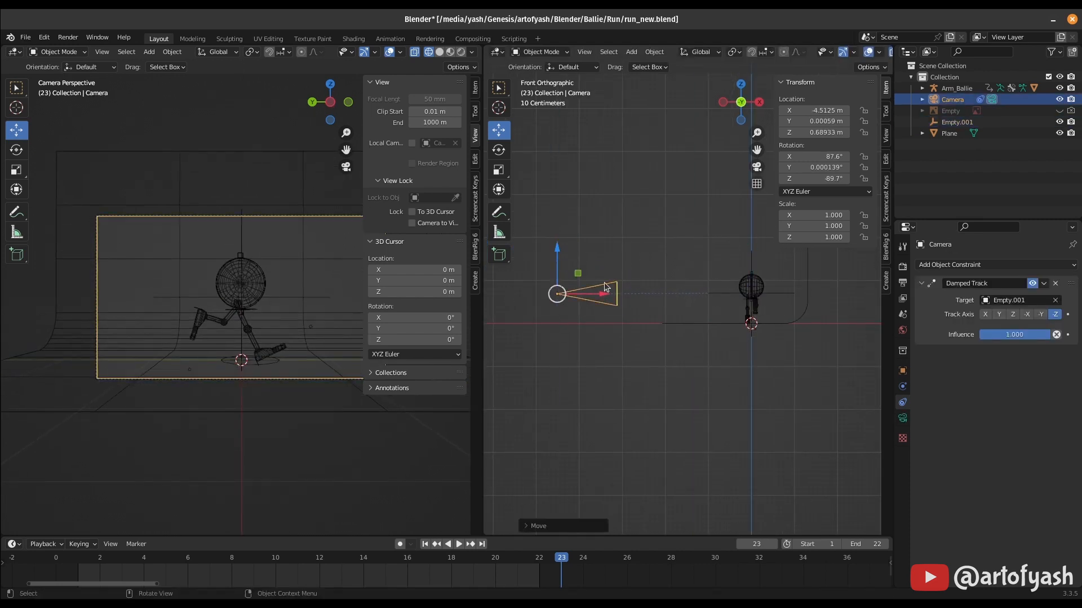
pyautogui.moveTo(605, 287); pyautogui.dragTo(631, 286)
# Show the camera view in Material Preview and give the backdrop a pink Diffuse BSDF material
pyautogui.press('n')
pyautogui.click(449, 51)
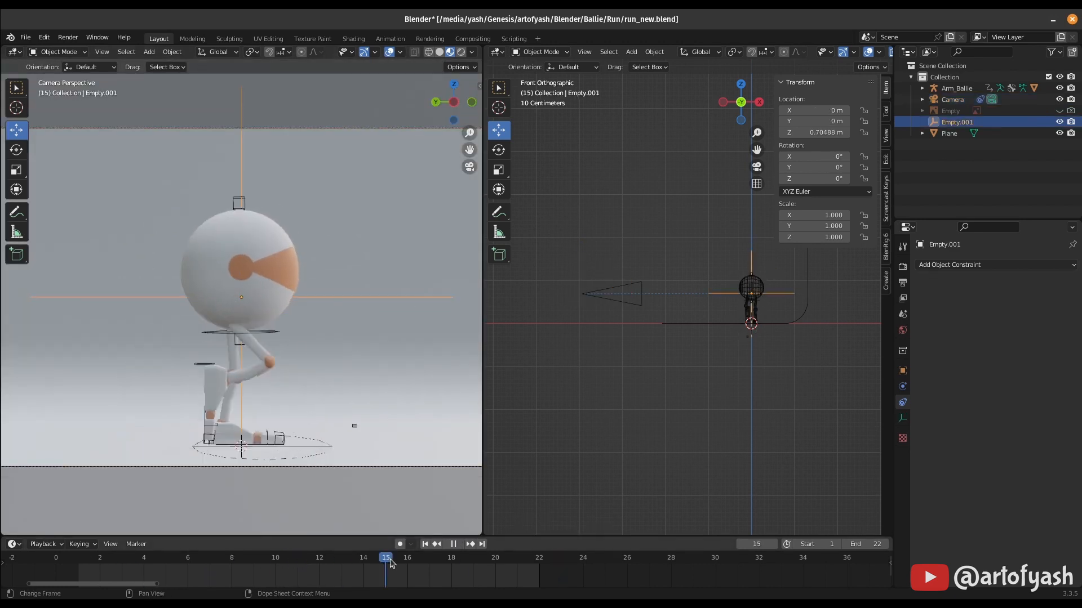
pyautogui.click(949, 133)
pyautogui.click(997, 312)
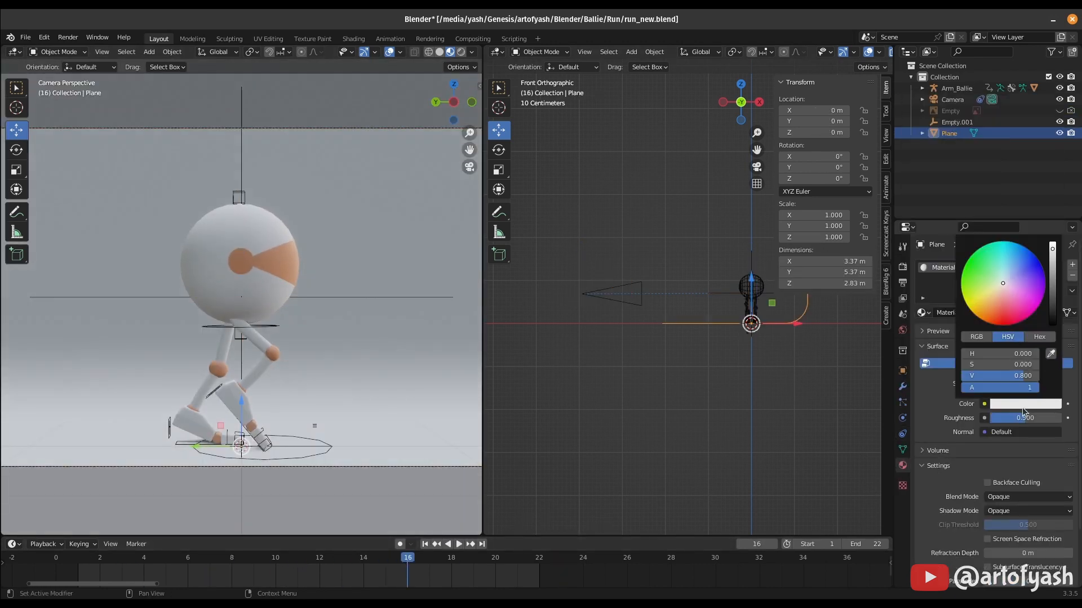
pyautogui.moveTo(992, 365); pyautogui.dragTo(1008, 365)
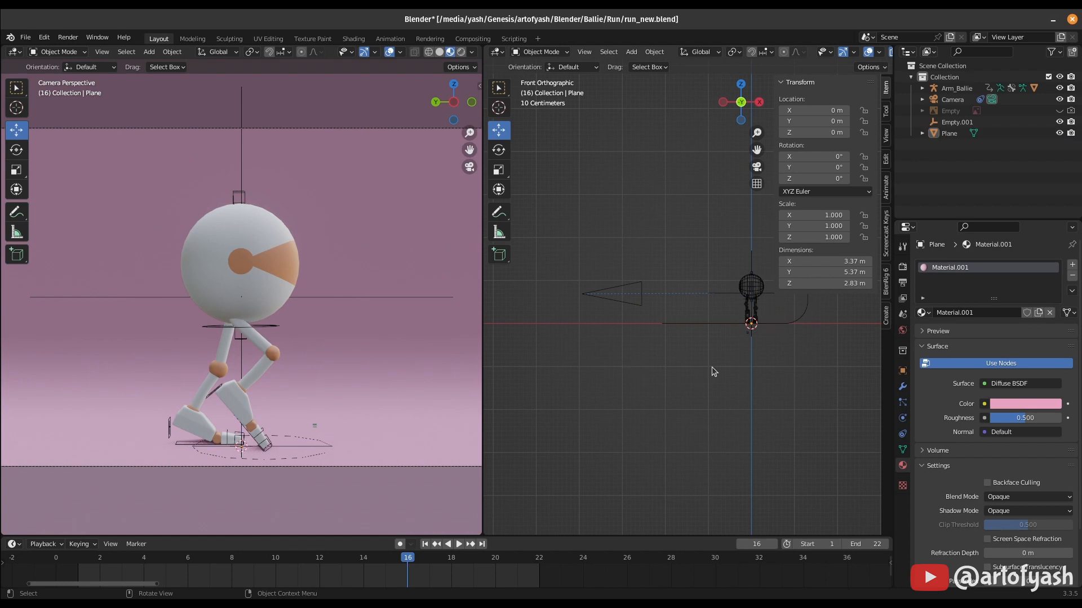
# Add an area light about 1.62 m above the floor and show the camera view in Rendered shading
pyautogui.hotkey('shift', 'a')
pyautogui.click(763, 370)
pyautogui.click(460, 52)
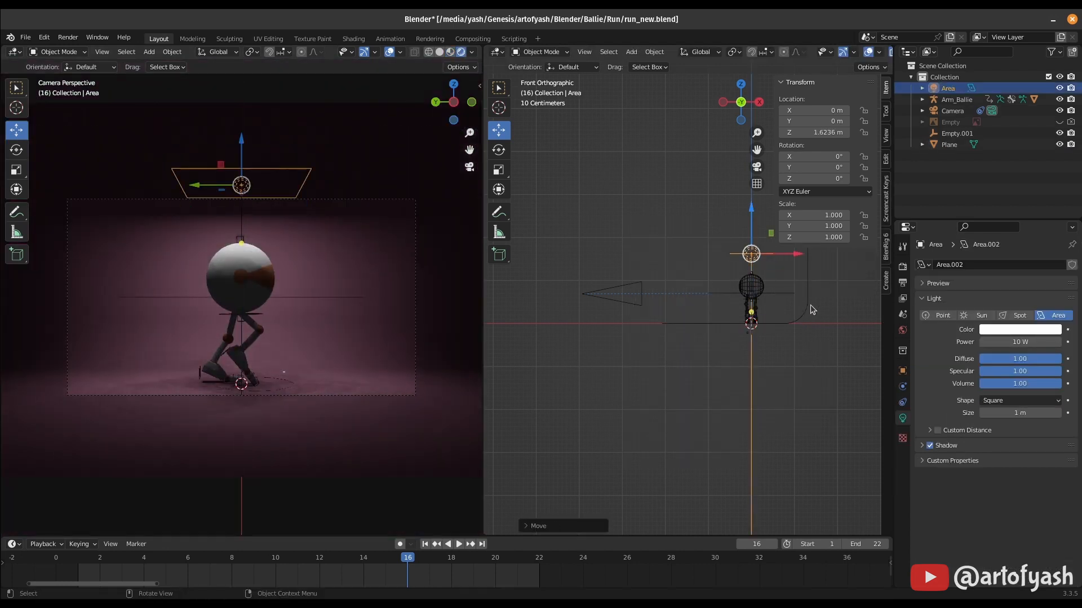
pyautogui.click(809, 306)
pyautogui.scroll(1, 766, 321)
pyautogui.keyDown('shift'); pyautogui.moveTo(766, 321); pyautogui.dragTo(692, 336, button='middle'); pyautogui.keyUp('shift')
pyautogui.scroll(3, 692, 336)
# Move the area light to about X -0.51 m, Z 1.54 m and tilt it about -21.3° around Y
pyautogui.click(706, 231)
pyautogui.press('r')
pyautogui.moveTo(714, 206); pyautogui.dragTo(669, 214)
pyautogui.press('r')
pyautogui.click(761, 410)
# Make the area light a rectangle with a Y size of 2.21 m and set its power to 25 W
pyautogui.moveTo(1017, 424); pyautogui.dragTo(1042, 424)
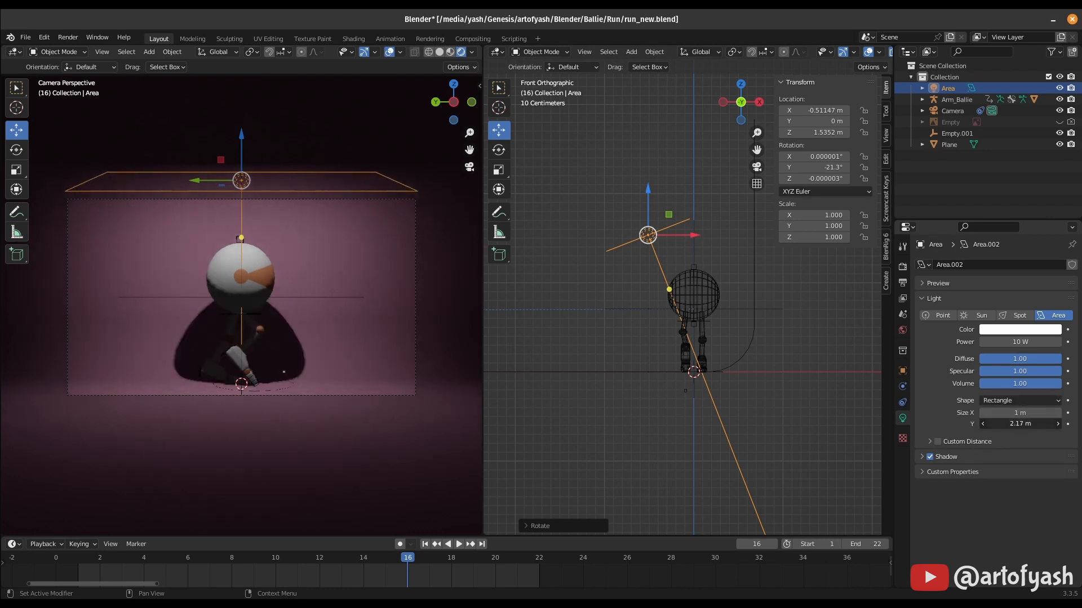
pyautogui.moveTo(1017, 342); pyautogui.dragTo(1030, 342)
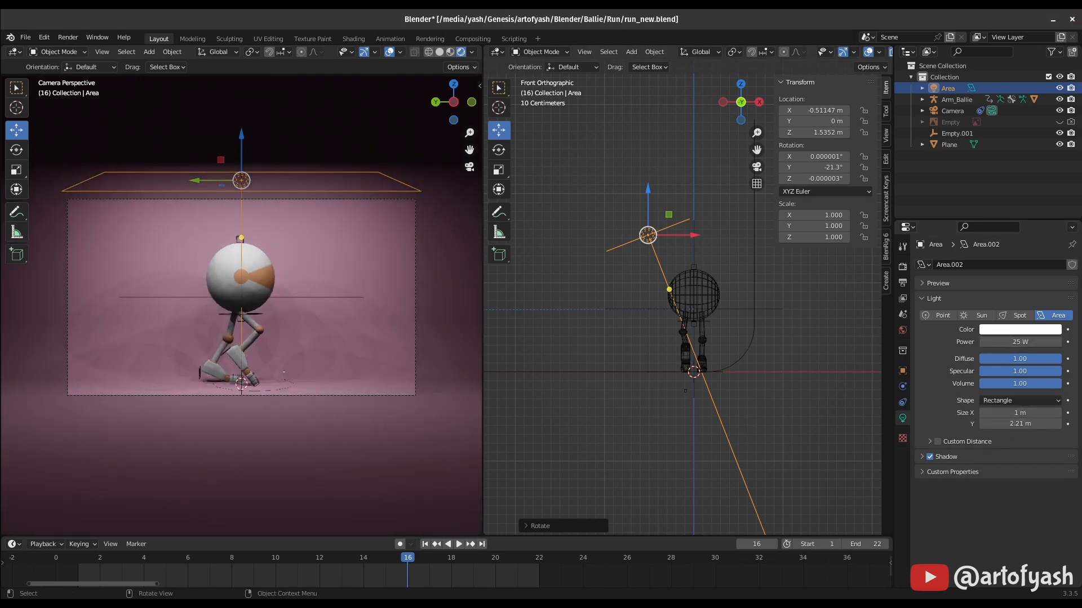
# Add a point light at about Y -1.75 m, Z 0.93 m and give it a light blue color
pyautogui.hotkey('shift', 'a')
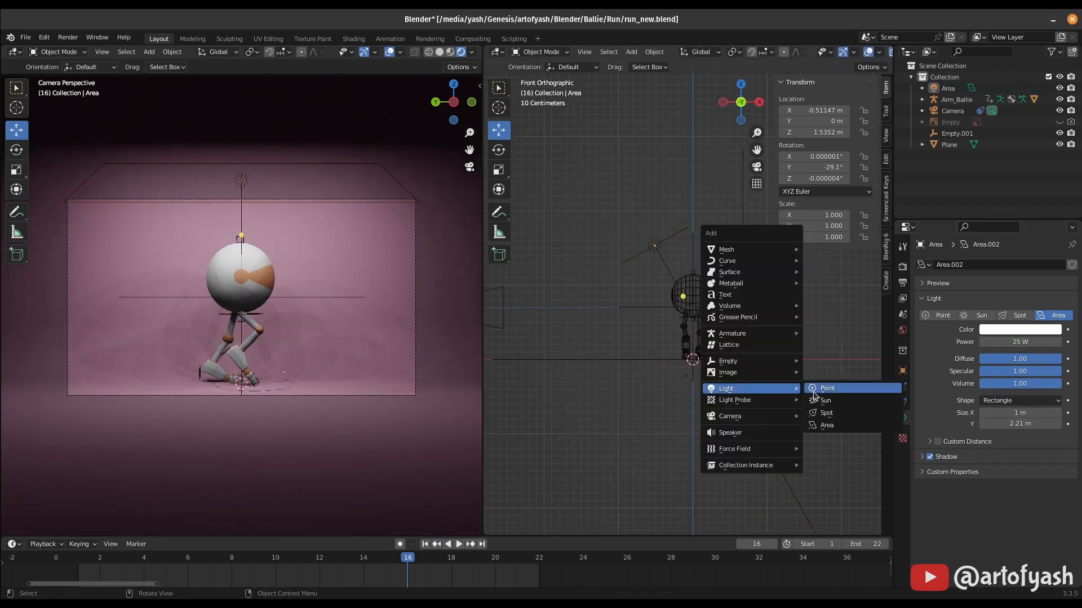
pyautogui.click(846, 388)
pyautogui.press('KP_3')
pyautogui.moveTo(689, 361); pyautogui.dragTo(553, 290)
pyautogui.click(1020, 329)
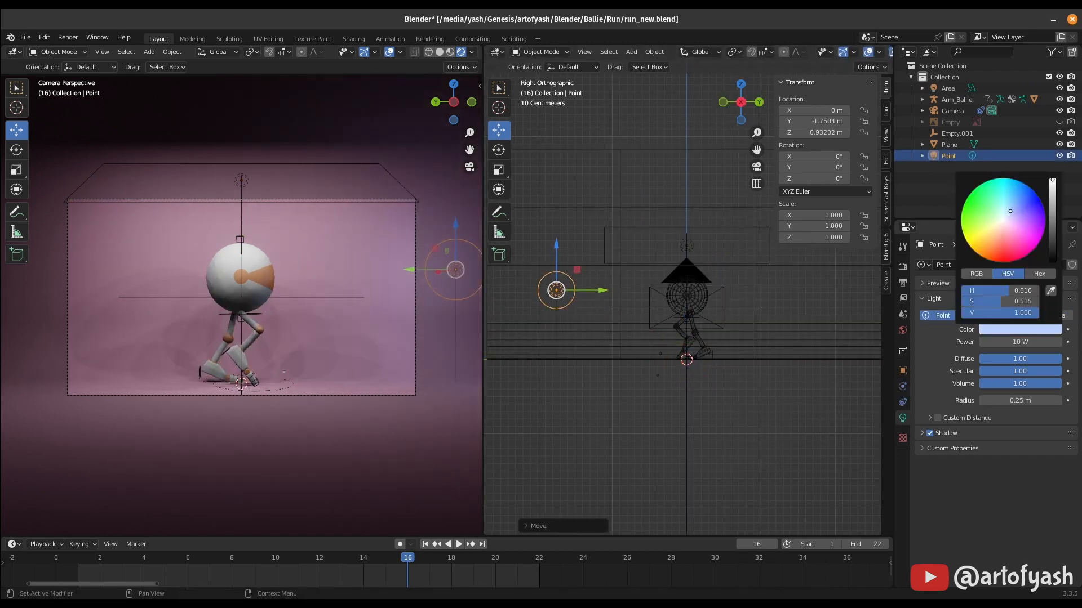
# Change the backdrop plane's material color to teal blue
pyautogui.click(952, 144)
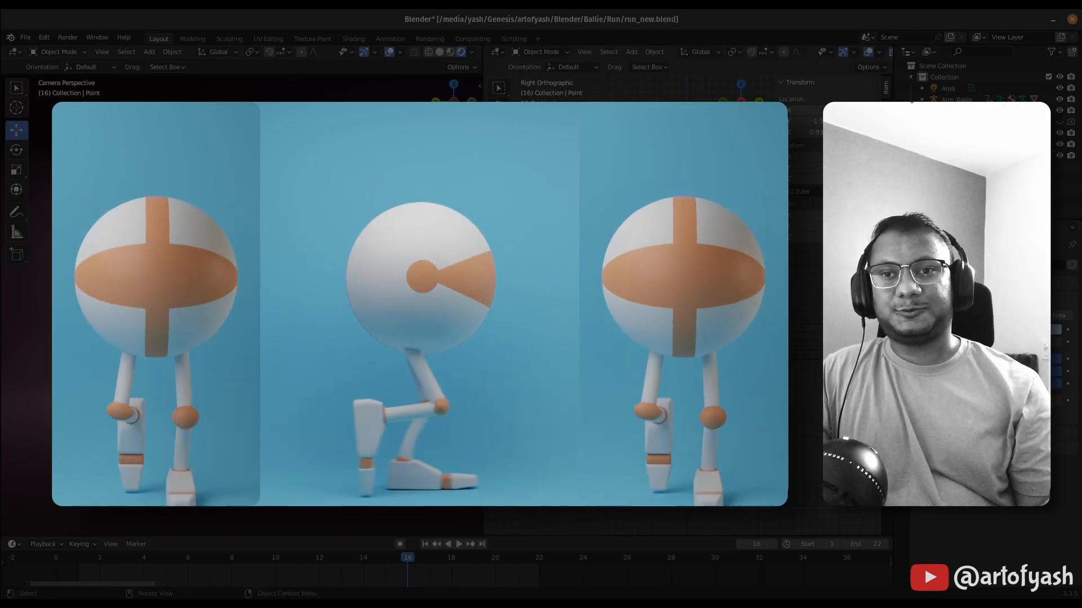
pyautogui.click(917, 414)
pyautogui.click(1022, 404)
pyautogui.click(989, 282)
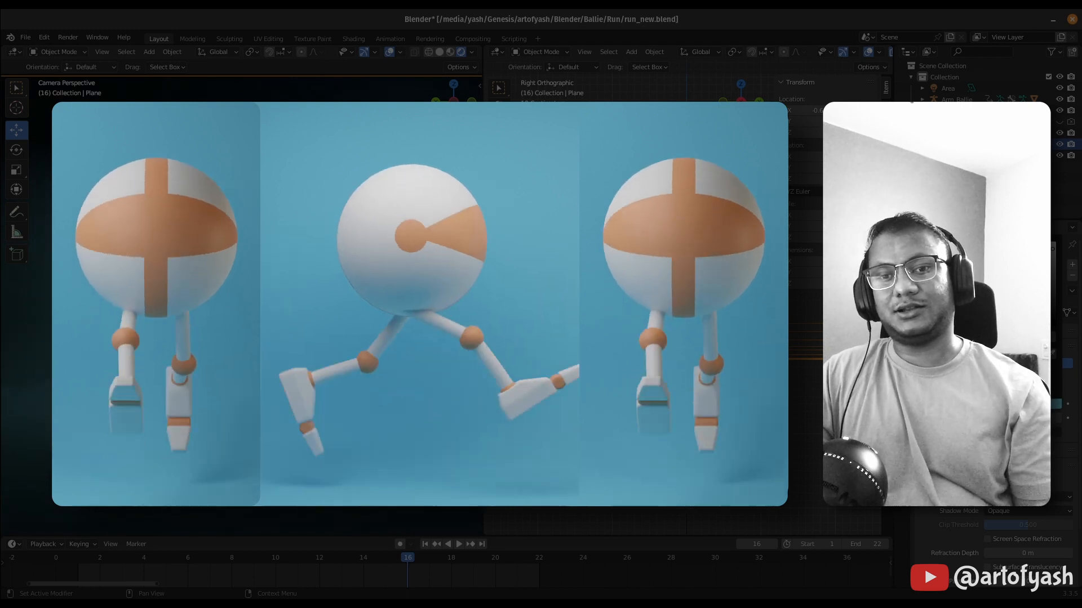
# Go to frame 15, render the image and render it again with Cycles into Slot 1
pyautogui.click(388, 563)
pyautogui.click(947, 88)
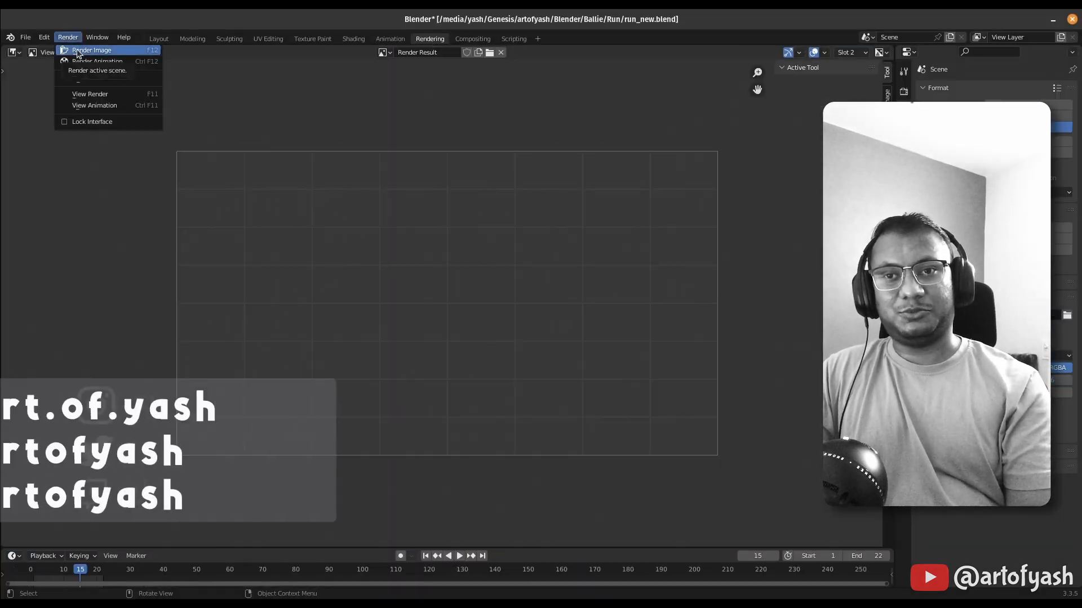
pyautogui.click(84, 50)
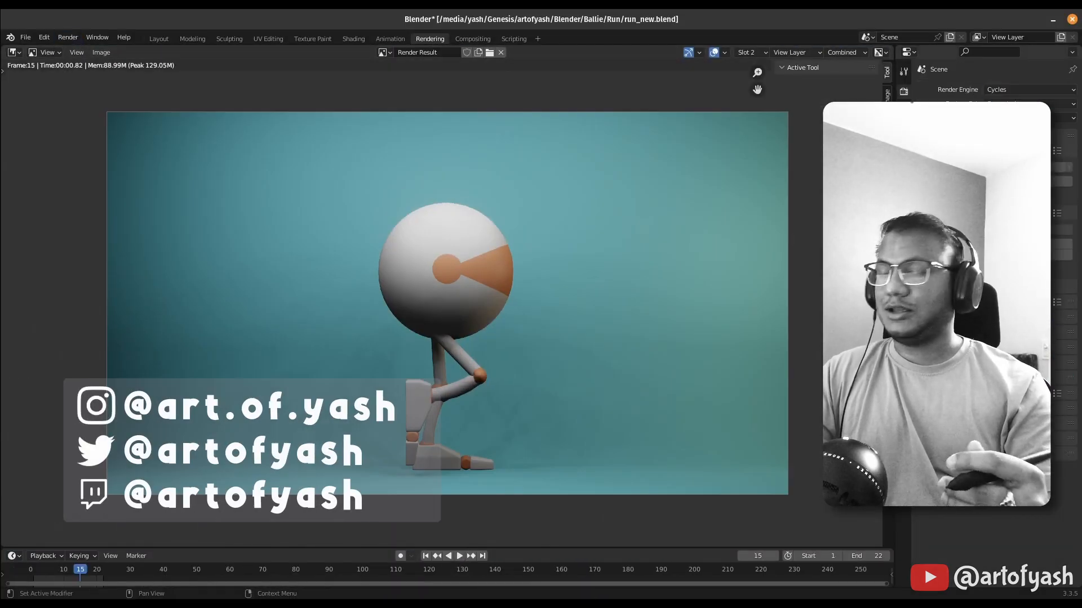
pyautogui.press('F12')
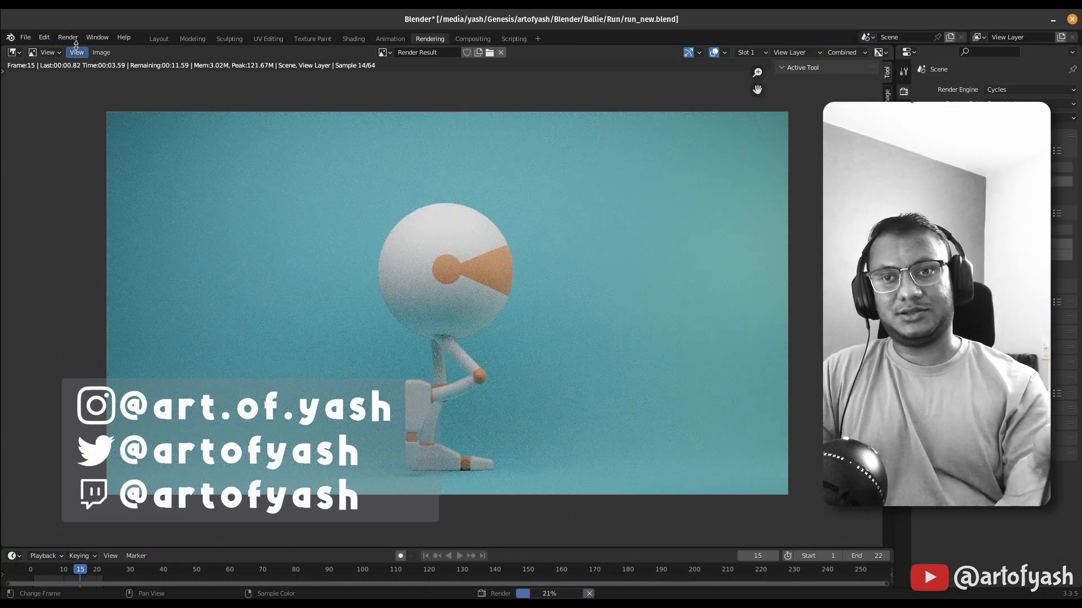